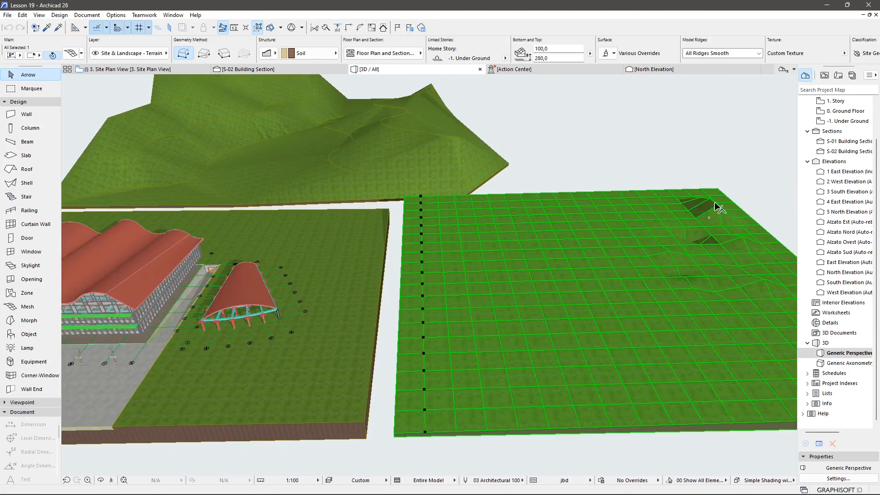
Select and inspect the flat terrain mesh and the hilly terrain mesh, orbiting around them.
key("Escape")
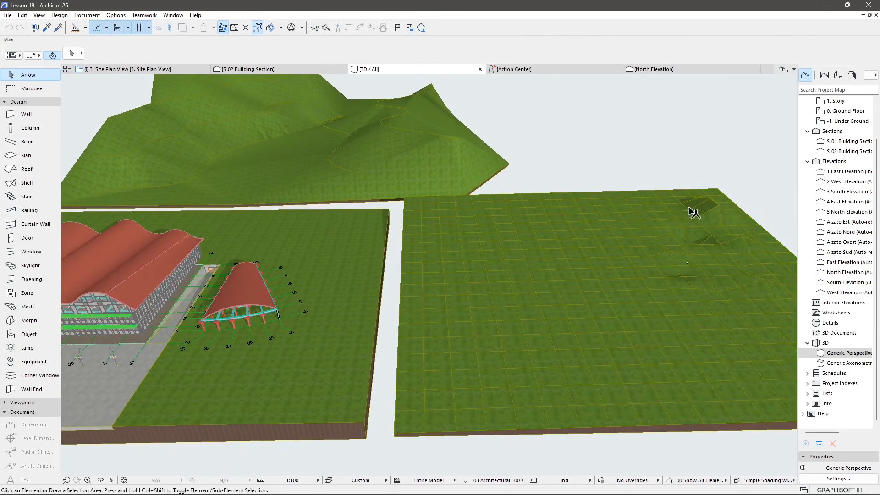
left_click(545, 229)
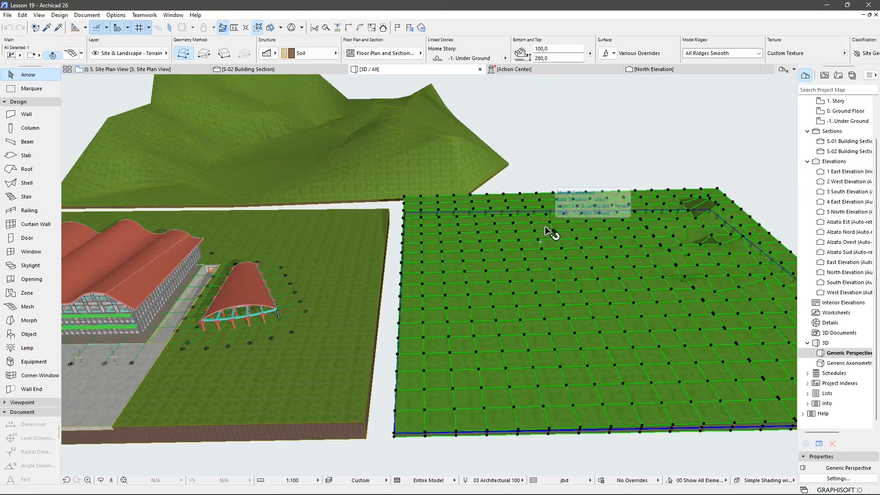
key("Escape")
middle_click_drag(375, 279, 572, 318)
middle_click_drag(440, 239, 456, 247, "shift")
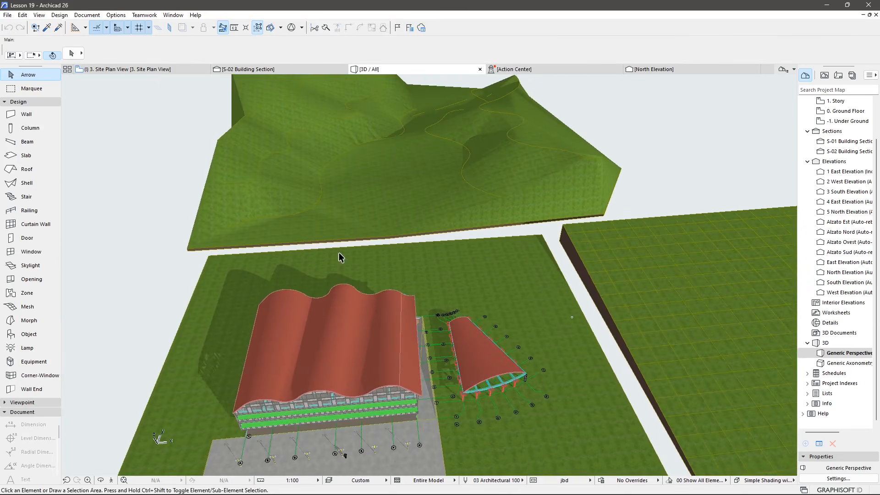
left_click(369, 207)
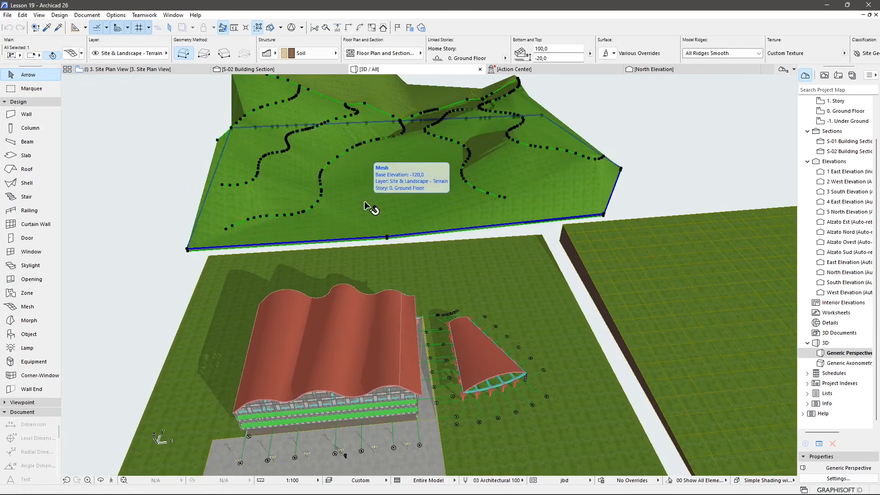
scroll(462, 148, "up", 5)
middle_click_drag(451, 181, 461, 218, "shift")
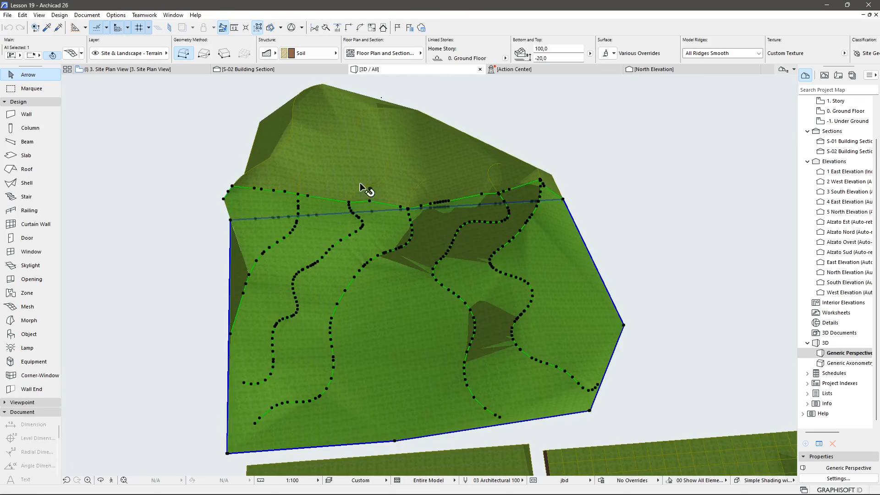
key("Escape")
Orbit and zoom toward the main building and select the surrounding terrain mesh to inspect it.
middle_click_drag(452, 399, 475, 103)
middle_click_drag(420, 326, 393, 387, "shift")
scroll(420, 388, "up", 5)
middle_click_drag(475, 377, 341, 291, "shift")
scroll(596, 312, "up", 6)
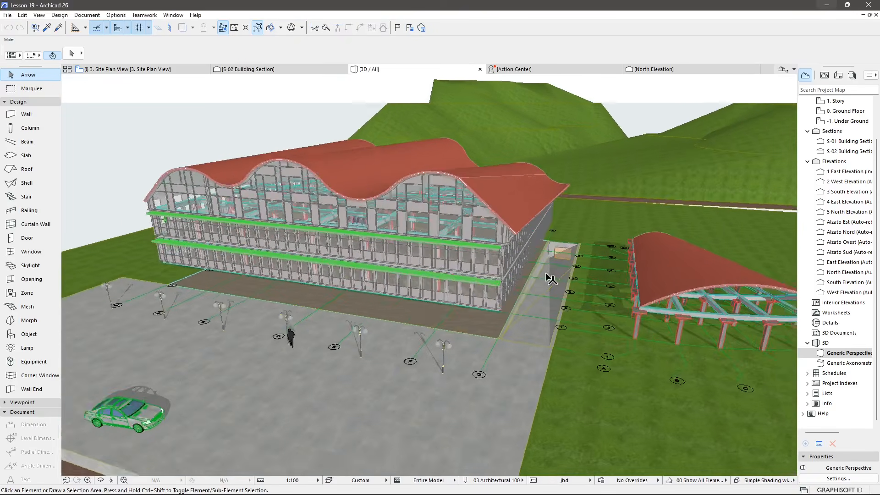
middle_click_drag(561, 287, 573, 306, "shift")
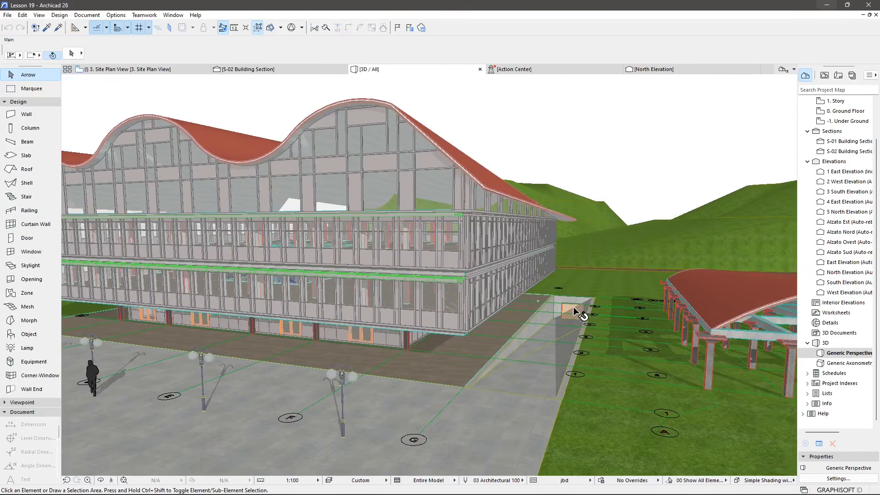
left_click(617, 394)
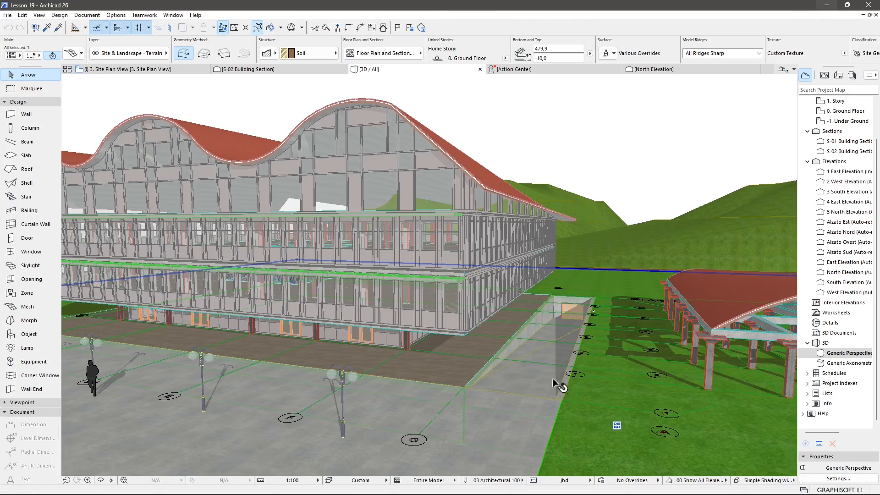
key("Escape")
Navigate around the plaza and building base to examine the paving and terrain edges.
middle_click_drag(553, 383, 504, 294)
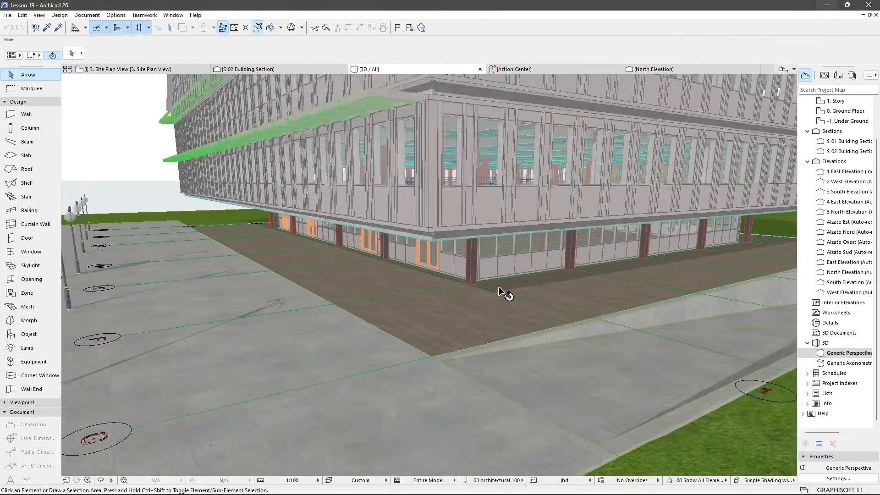
scroll(469, 356, "up", 10)
middle_click_drag(473, 354, 569, 340, "shift")
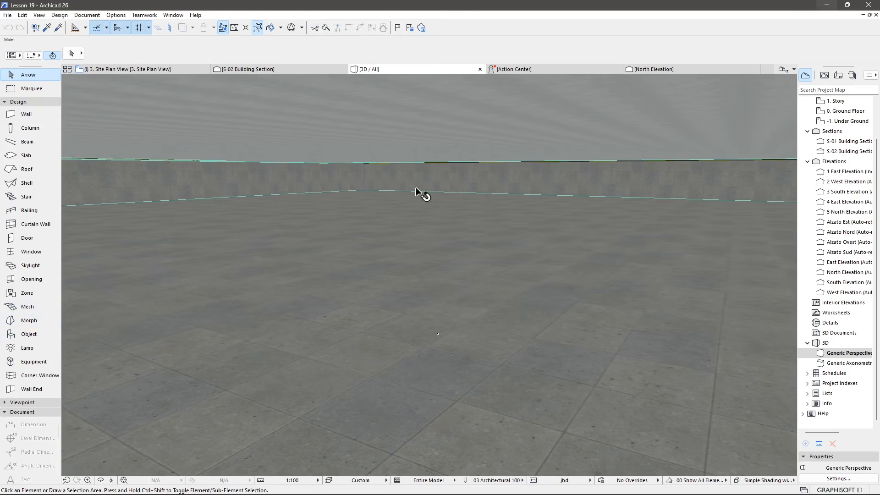
middle_click_drag(635, 273, 592, 281)
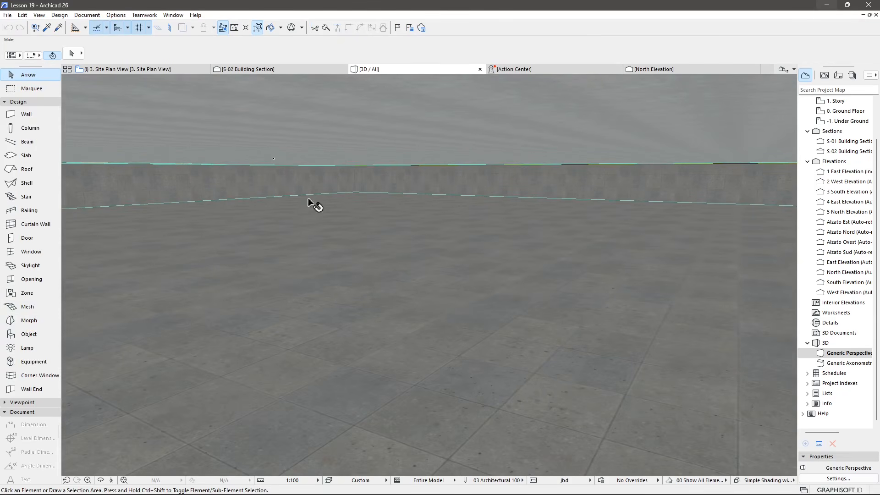
scroll(471, 269, "down", 10)
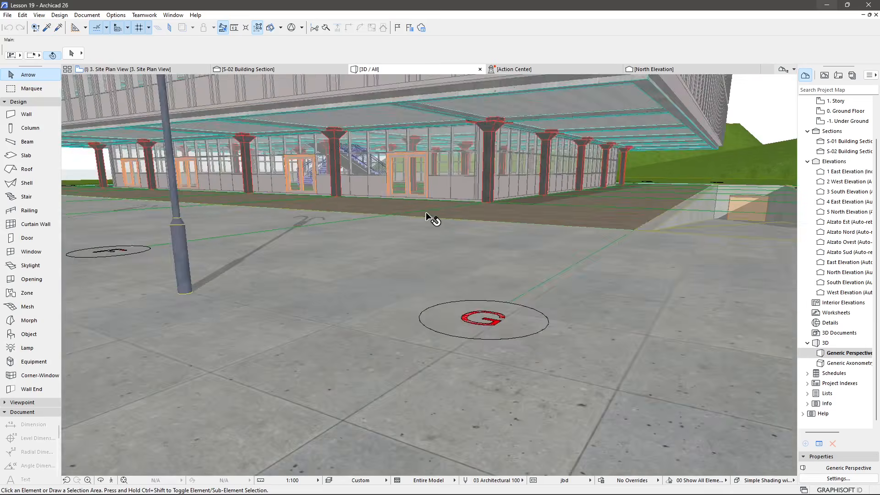
middle_click_drag(427, 211, 525, 291, "shift")
middle_click_drag(380, 246, 551, 312)
scroll(527, 280, "down", 6)
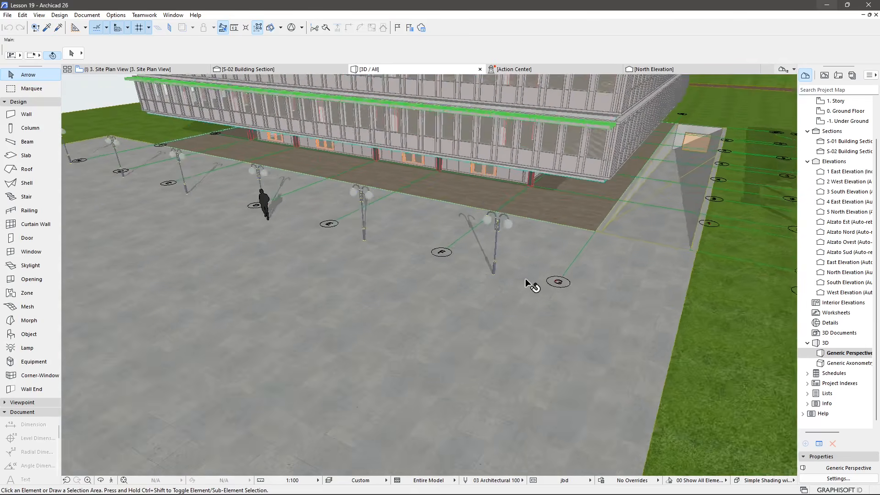
scroll(526, 266, "down", 5)
middle_click_drag(526, 264, 541, 224, "shift")
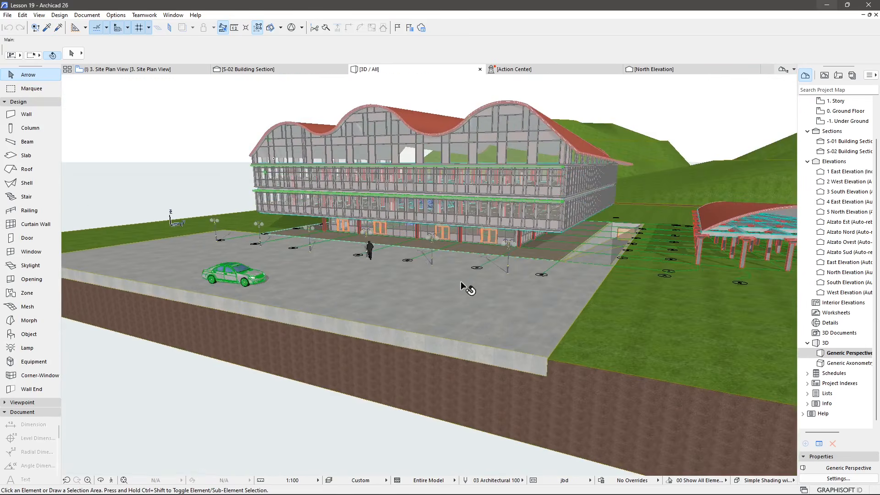
scroll(282, 298, "up", 1)
middle_click_drag(282, 299, 393, 328)
With the Morph tool, draw a flat rectangular polygon Morph about 900 by 1400 on the terrain behind the building.
left_click(30, 321)
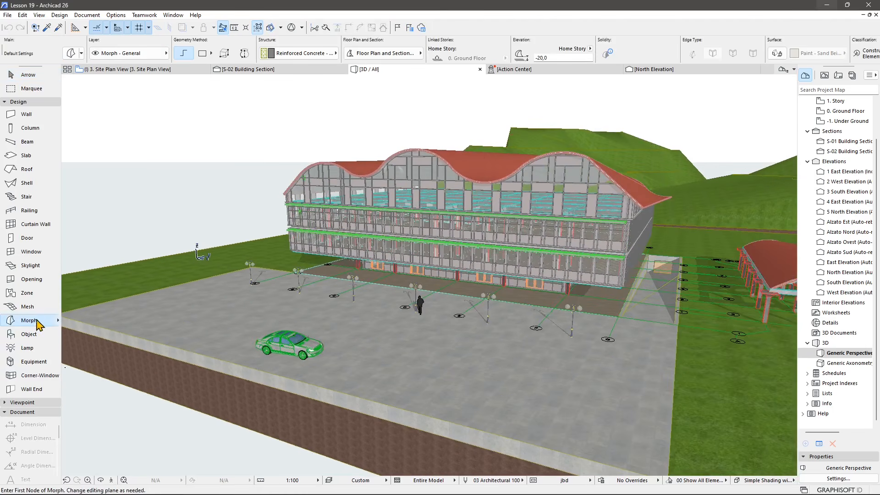
left_click(58, 324)
left_click(174, 318)
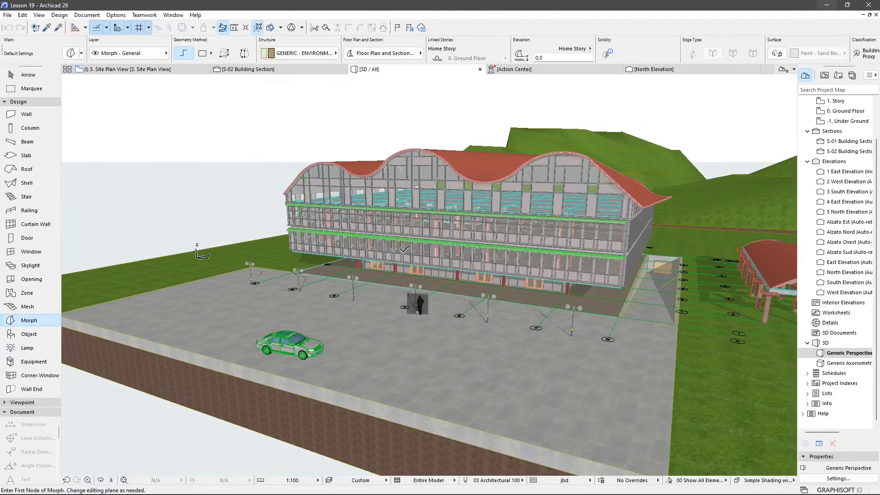
middle_click_drag(403, 250, 434, 291, "shift")
middle_click_drag(395, 128, 296, 279)
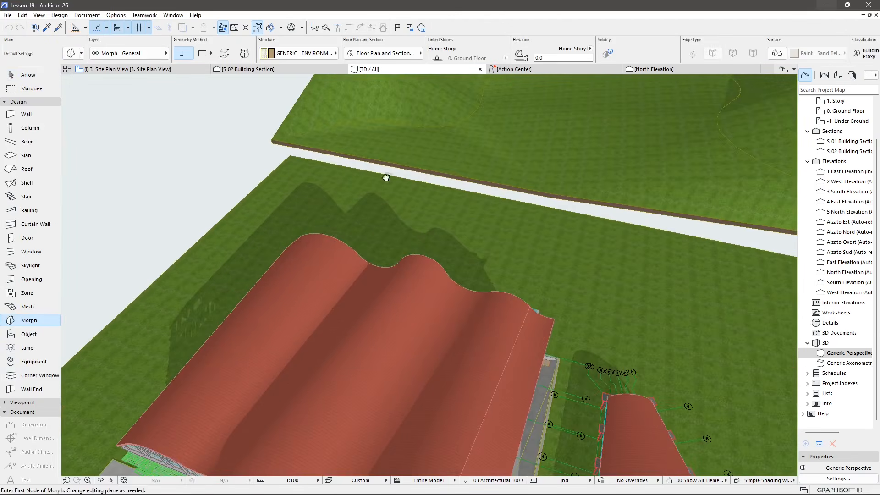
middle_click_drag(387, 177, 275, 321)
middle_click_drag(407, 298, 401, 283, "shift")
middle_click_drag(256, 343, 293, 292)
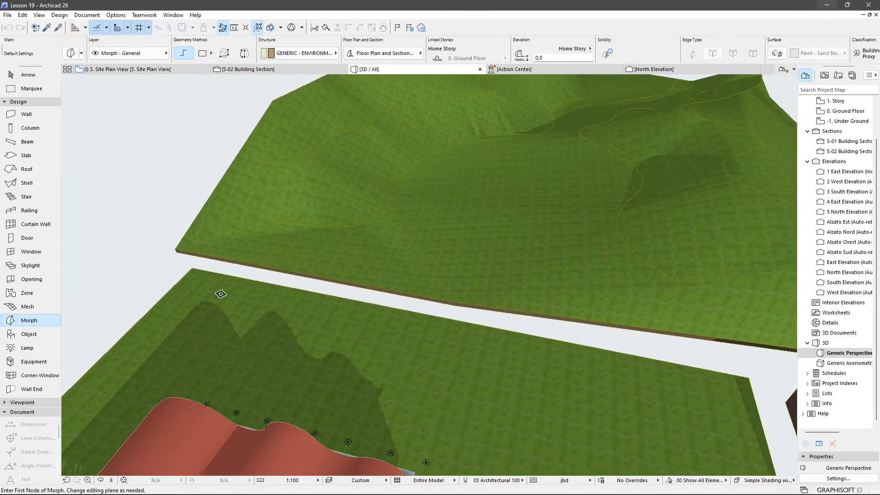
left_click(221, 294)
left_click(181, 342)
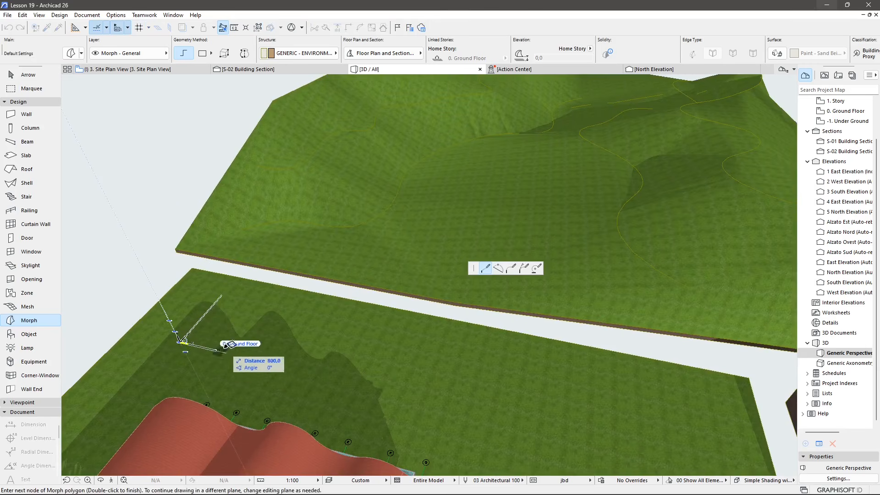
left_click(261, 359)
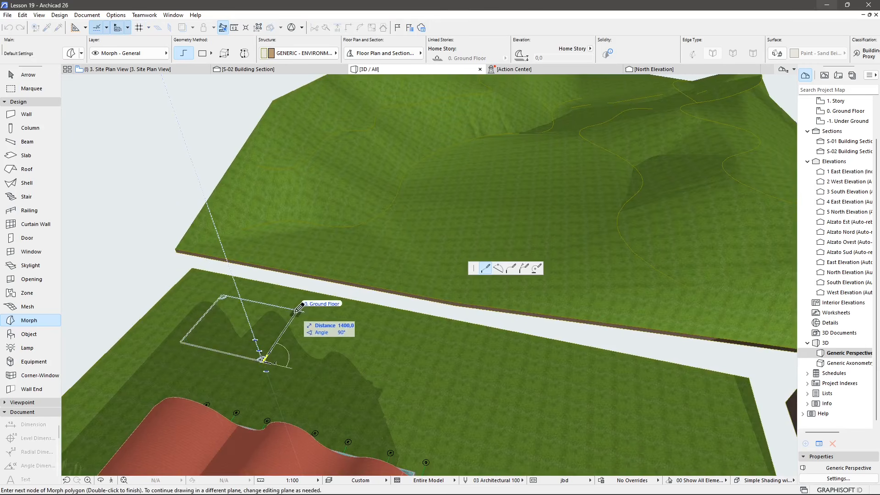
left_click(296, 310)
left_click(224, 292)
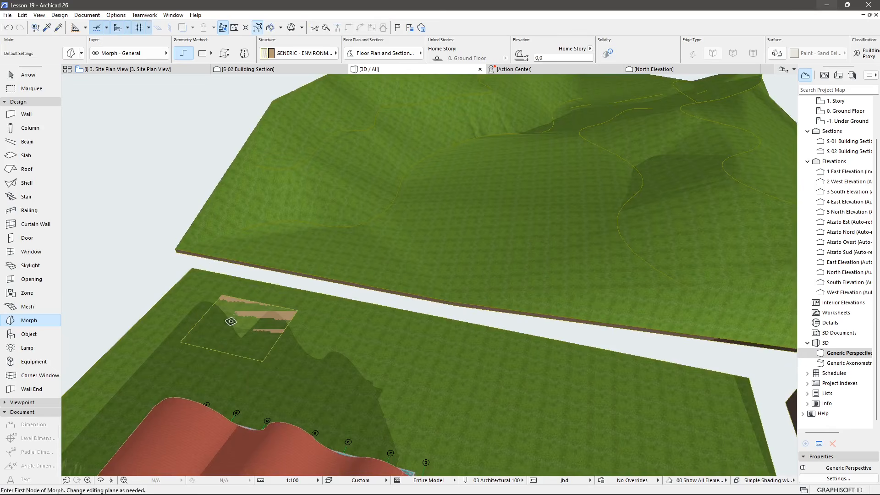
left_click(223, 298)
key("Escape")
key("Escape")
Push/pull the flat Morph's face upward to extrude it into a solid block.
left_click(251, 320)
left_click(248, 324)
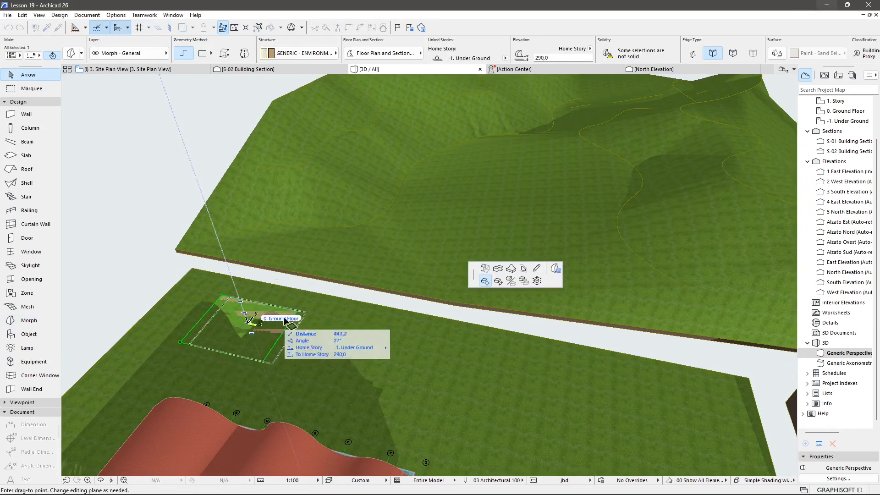
left_click(486, 268)
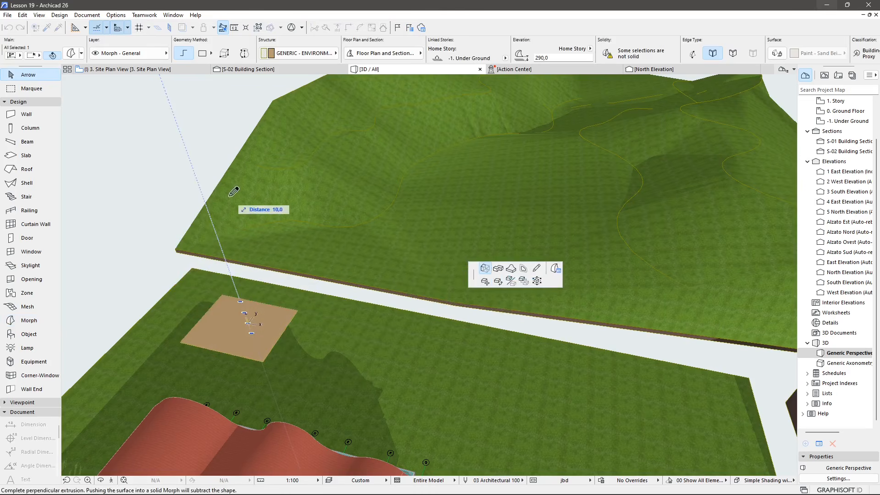
left_click(148, 202)
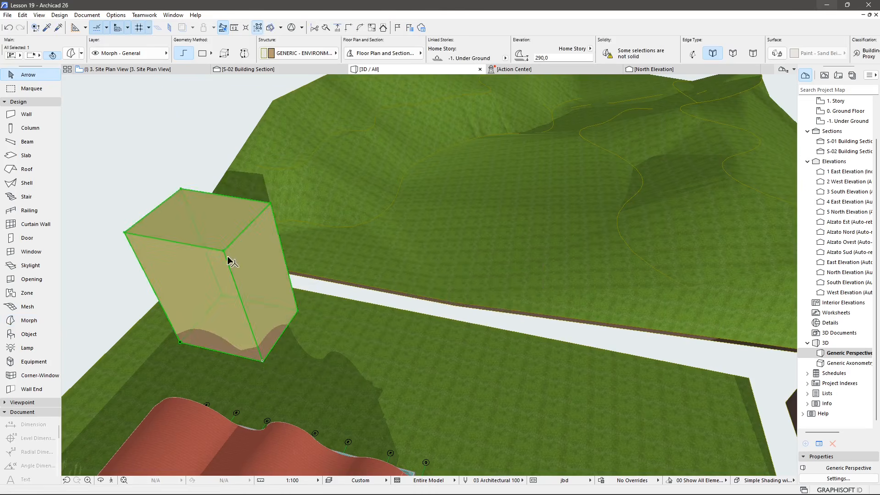
key("Escape")
Create an elongated box Morph on the terrain strip beside the road using the box geometry method.
middle_click_drag(287, 298, 366, 271)
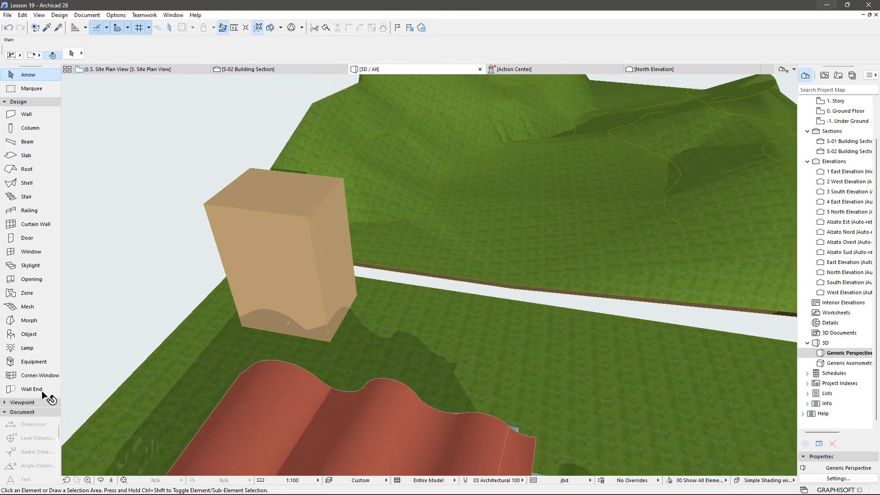
left_click(27, 323)
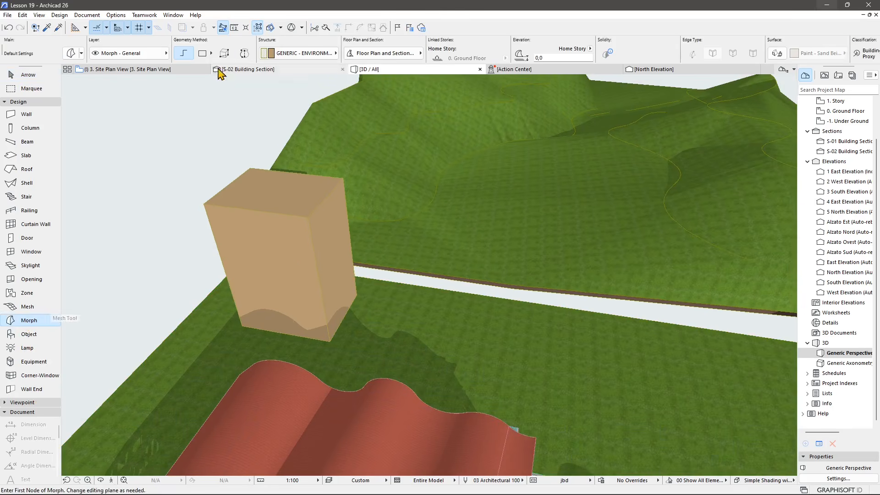
left_click(224, 54)
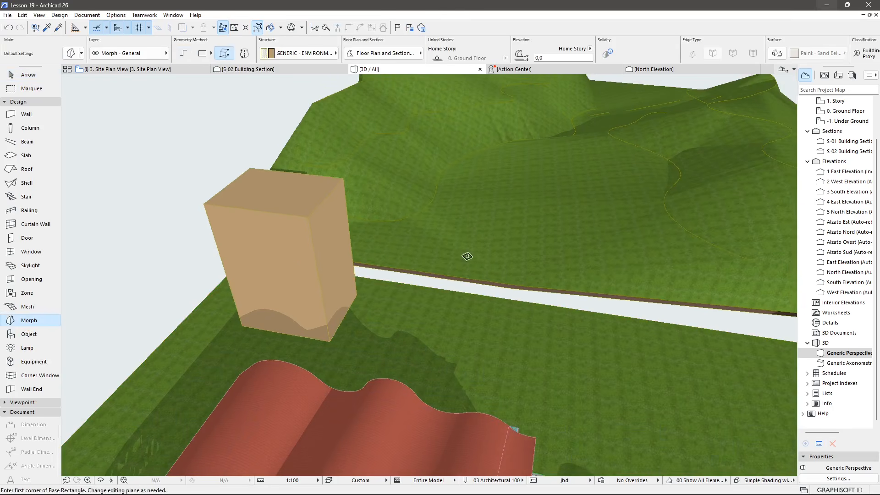
middle_click_drag(465, 256, 237, 172)
left_click(418, 281)
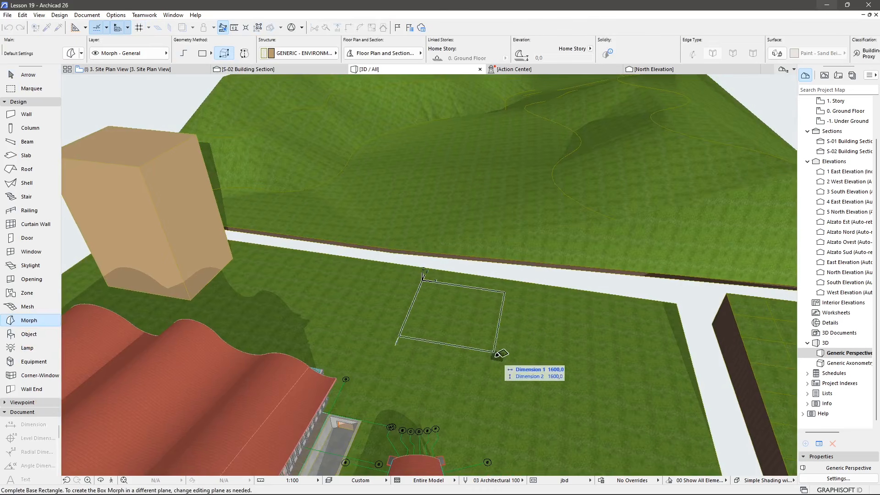
left_click(635, 356)
left_click(652, 286)
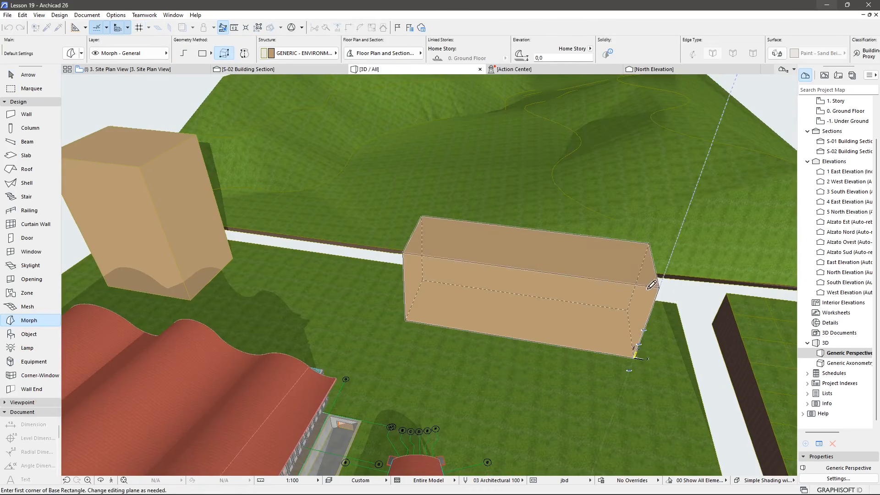
Create a second box Morph with a 4000 by 4000 base on the neighbouring terrain plot.
middle_click_drag(470, 267, 616, 293, "shift")
middle_click_drag(616, 293, 394, 316)
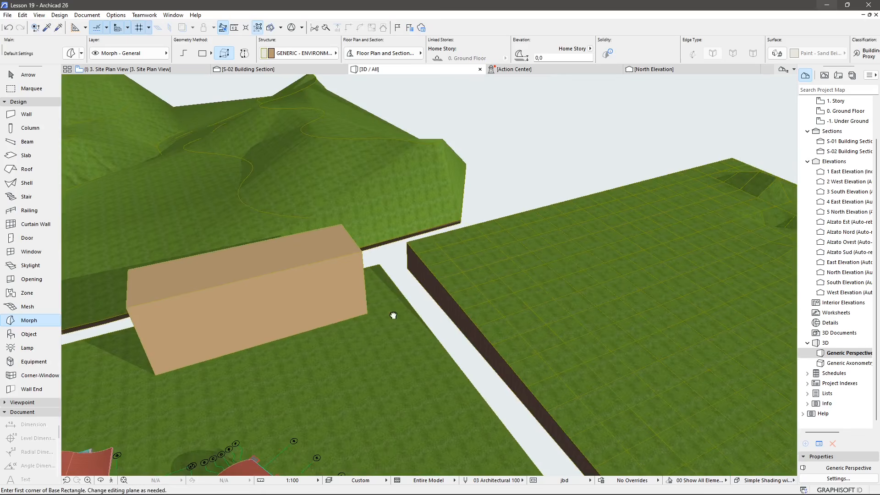
left_click(512, 240)
left_click(569, 289)
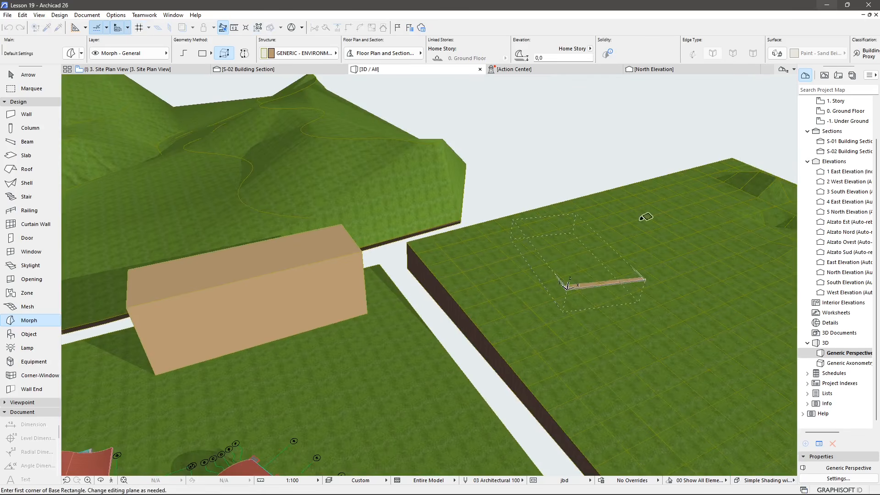
left_click(584, 276)
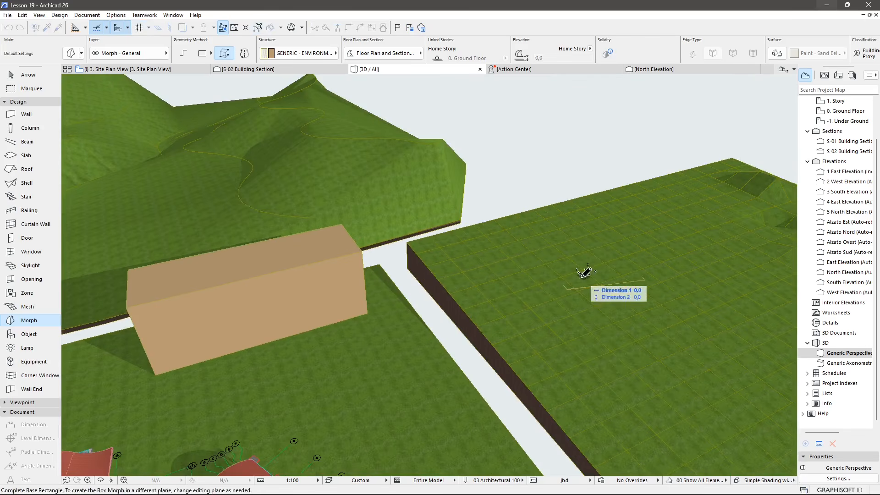
left_click(582, 167)
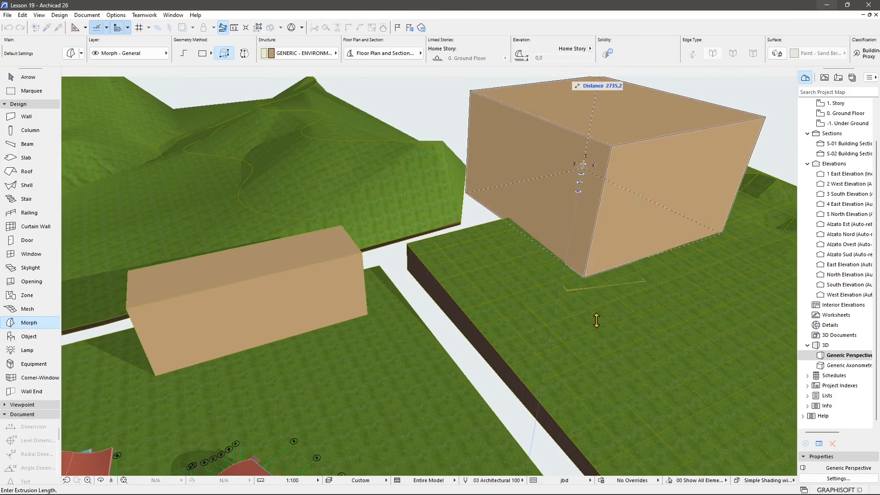
left_click(575, 165)
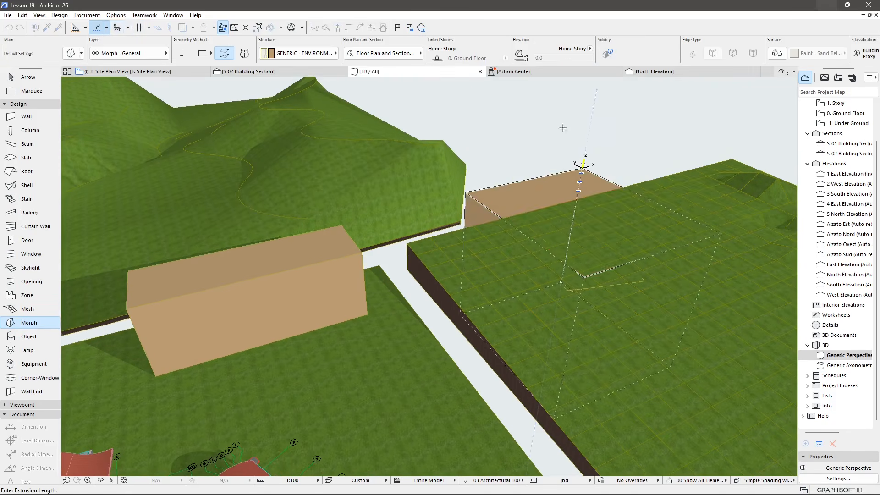
middle_click_drag(561, 162, 586, 283, "shift")
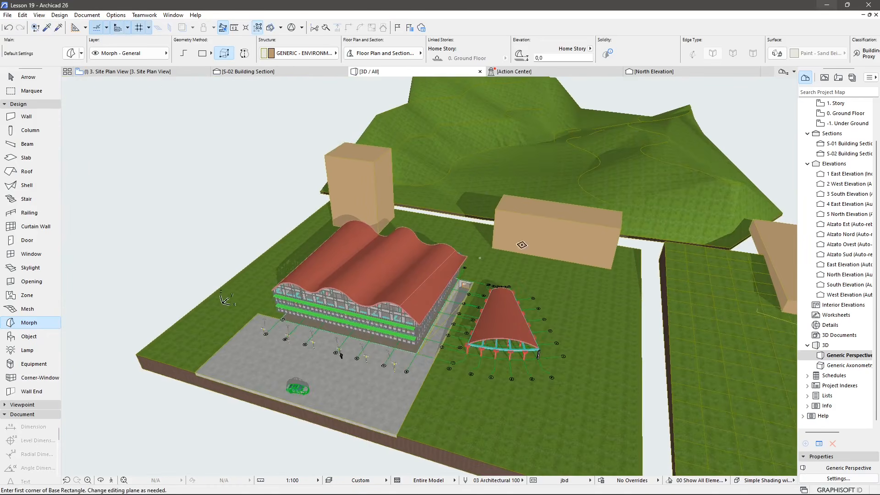
Examine the site terrain mesh around the building in the ground floor plan, then return to the 3D view.
key("Escape")
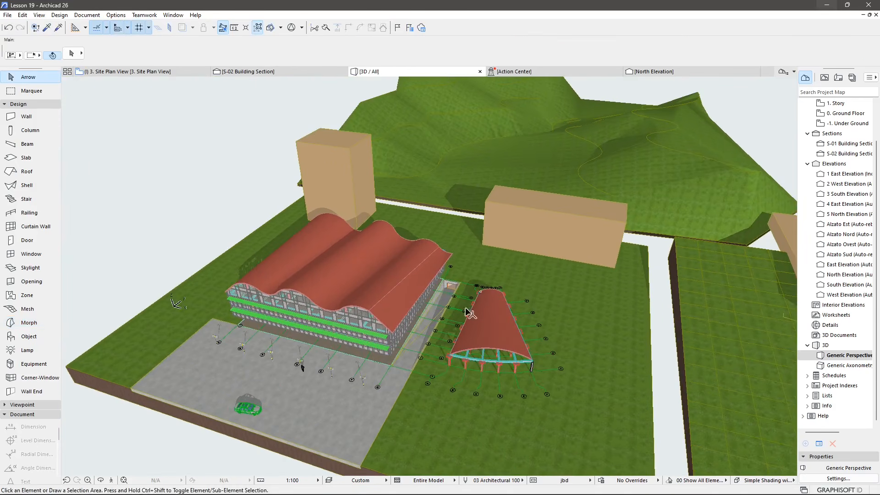
middle_click_drag(465, 312, 347, 308, "shift")
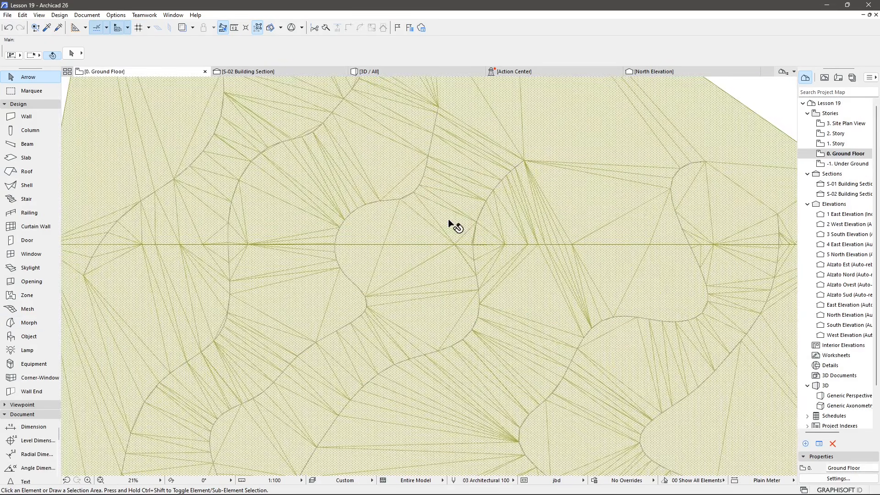
left_click(448, 220)
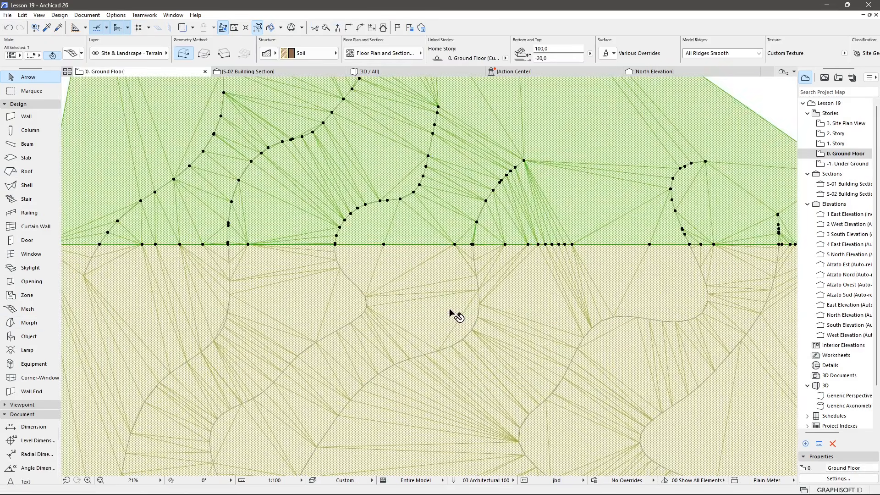
left_click(449, 309)
key("Escape")
scroll(450, 308, "down", 3)
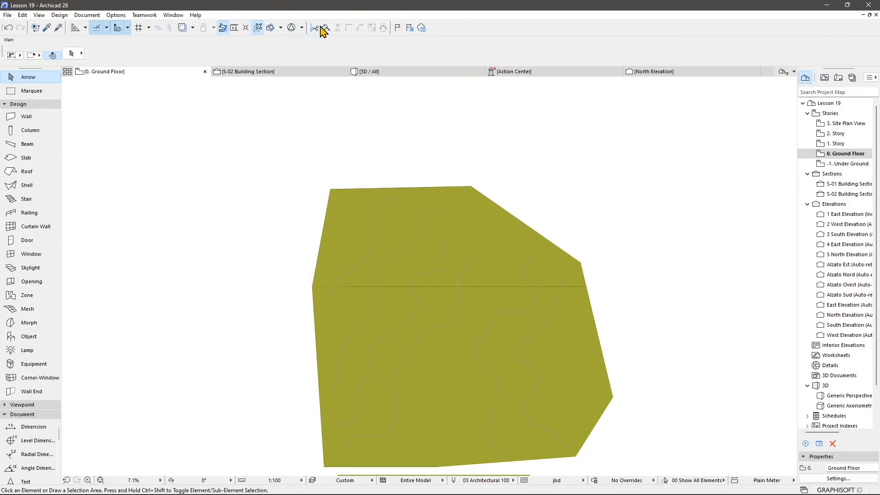
middle_click_drag(320, 340, 283, 108)
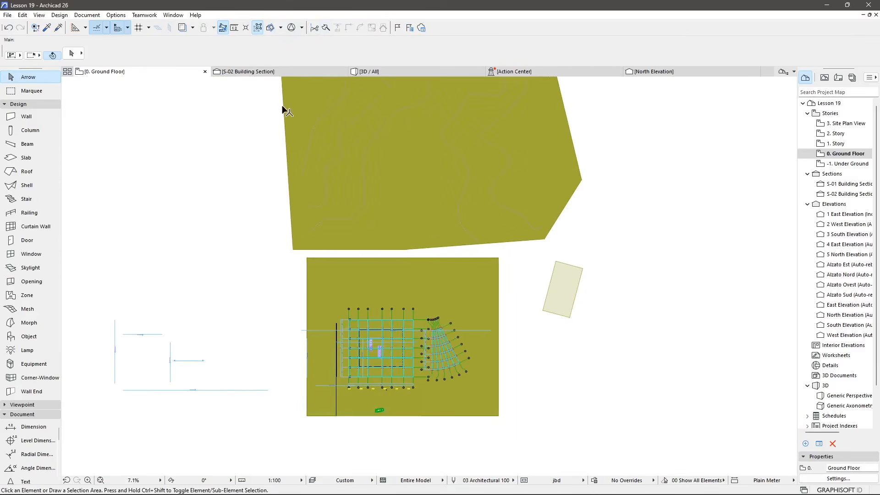
scroll(338, 431, "up", 3)
left_click(351, 72)
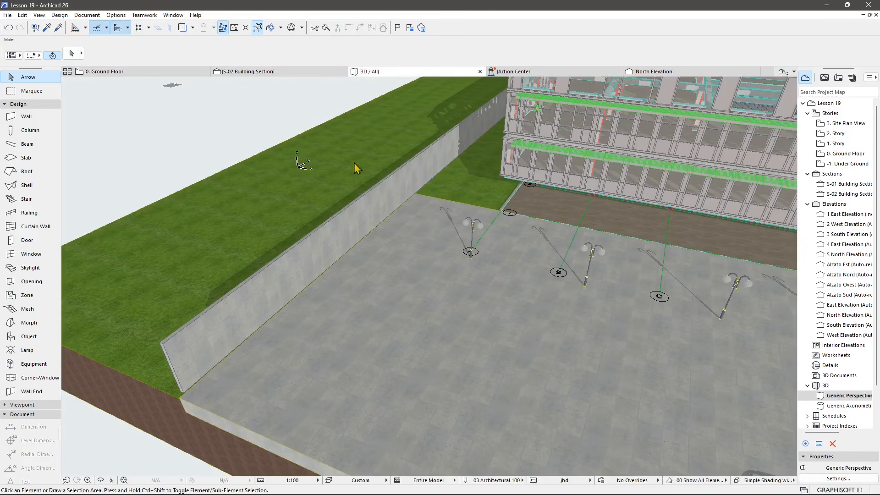
left_click(254, 279)
scroll(310, 269, "up", 5)
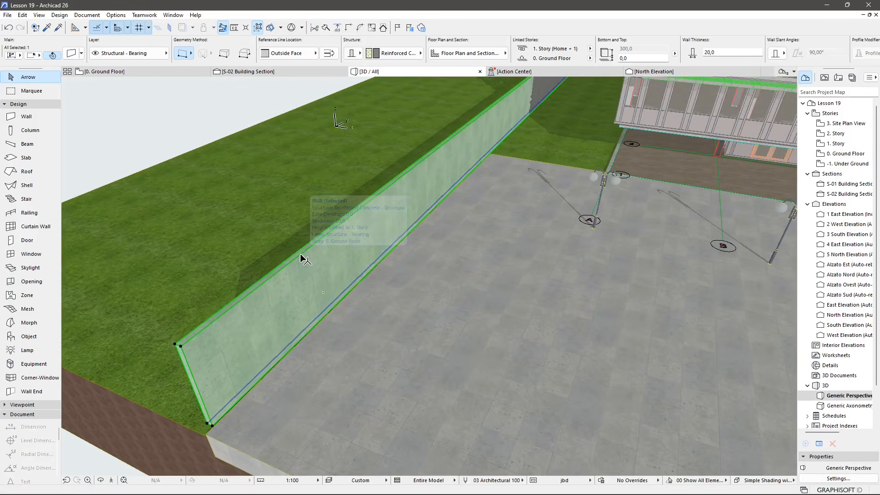
left_click(301, 258)
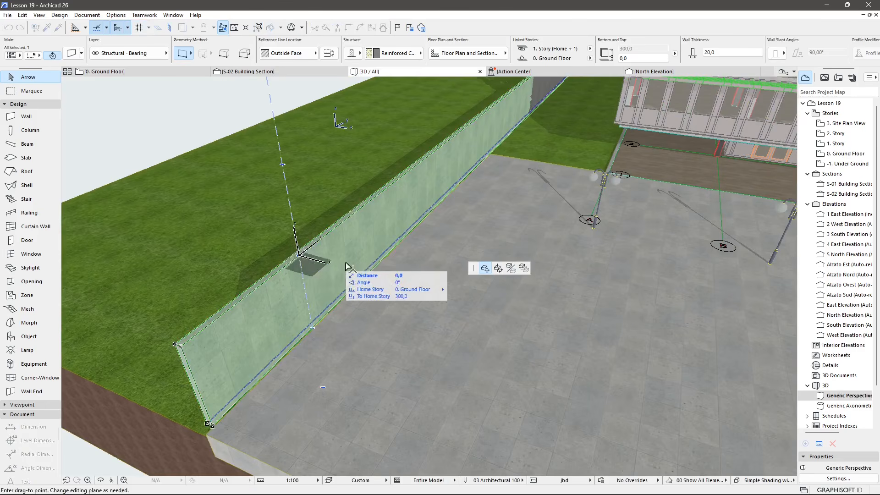
key("Escape")
key("Escape")
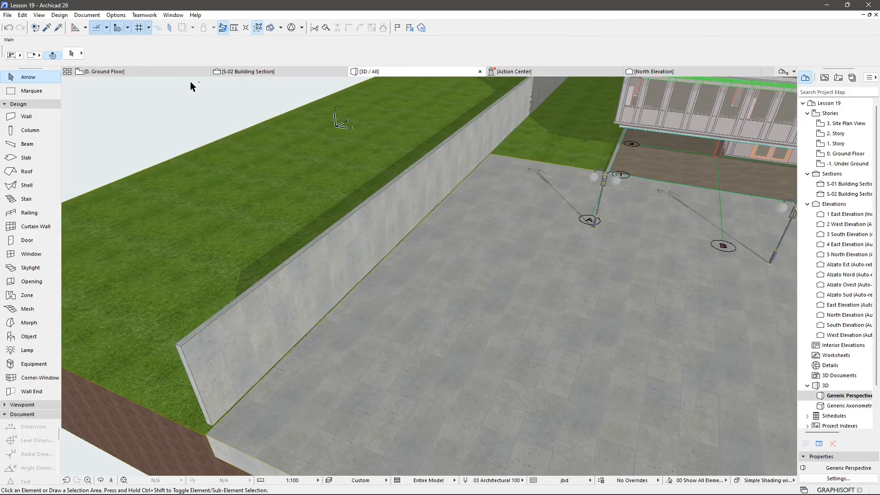
Split the retaining wall along the plaza's western edge at a point on the ground floor plan.
left_click(161, 73)
scroll(327, 368, "up", 8)
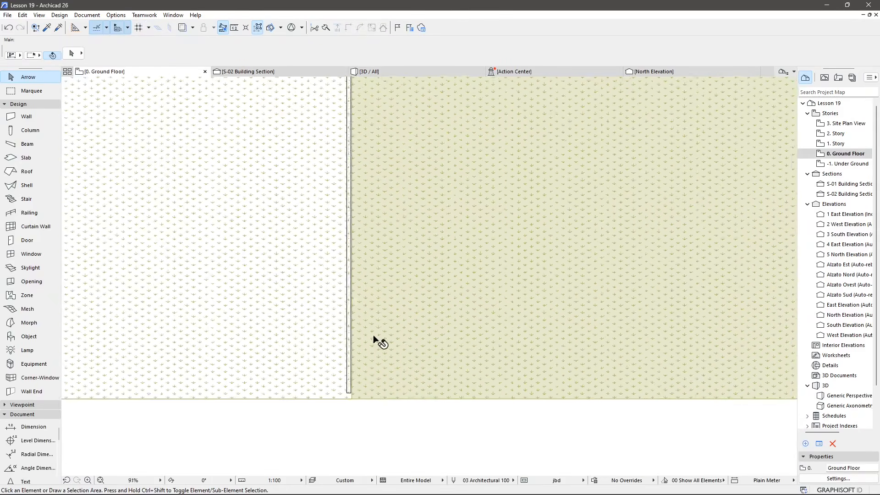
left_click(315, 330)
middle_click_drag(320, 171, 338, 292)
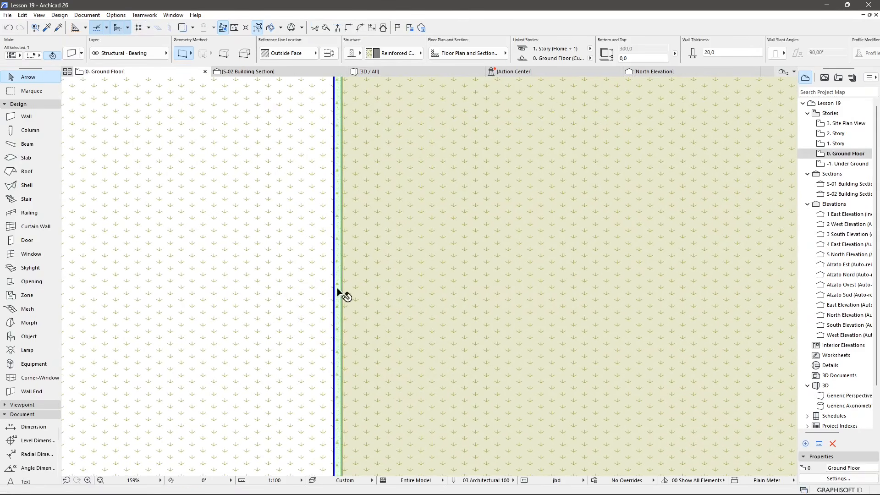
left_click(335, 281)
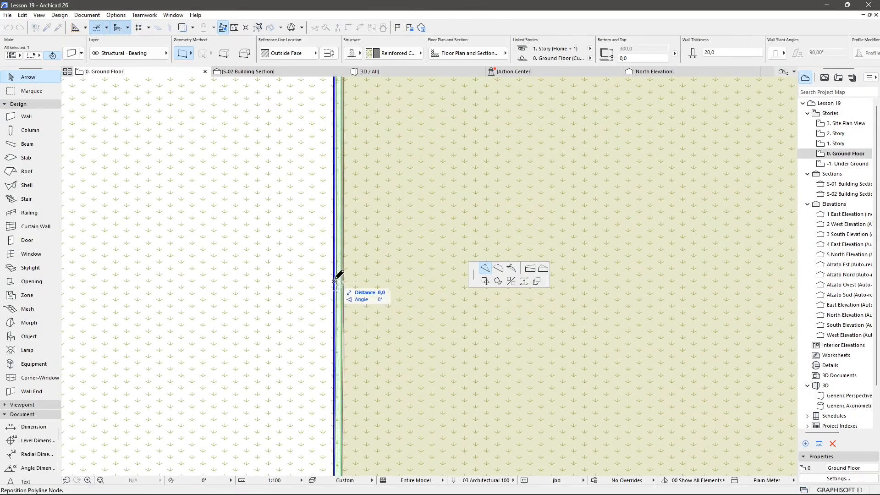
left_click(335, 280)
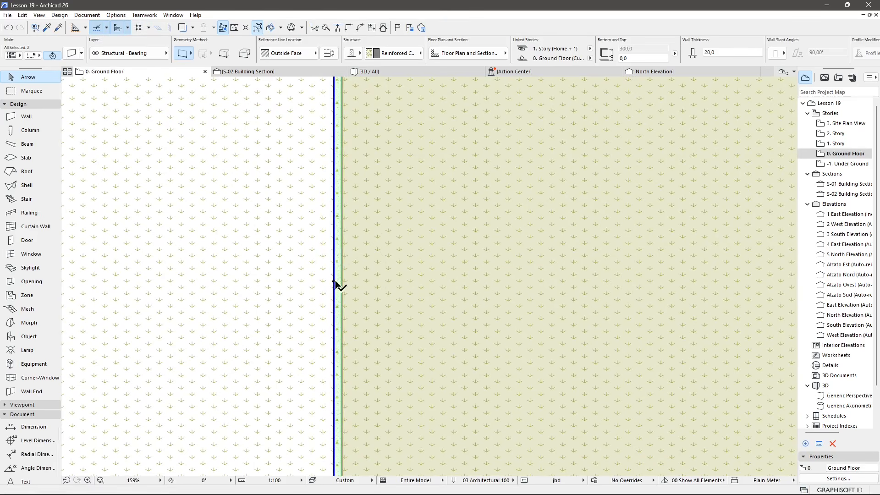
Split the retaining wall again further north and delete the wall segment between the two split points.
scroll(330, 220, "down", 4)
mouse_move(359, 393)
middle_mouse_down()
mouse_move(348, 229)
mouse_move(324, 350)
mouse_move(317, 345)
middle_mouse_up()
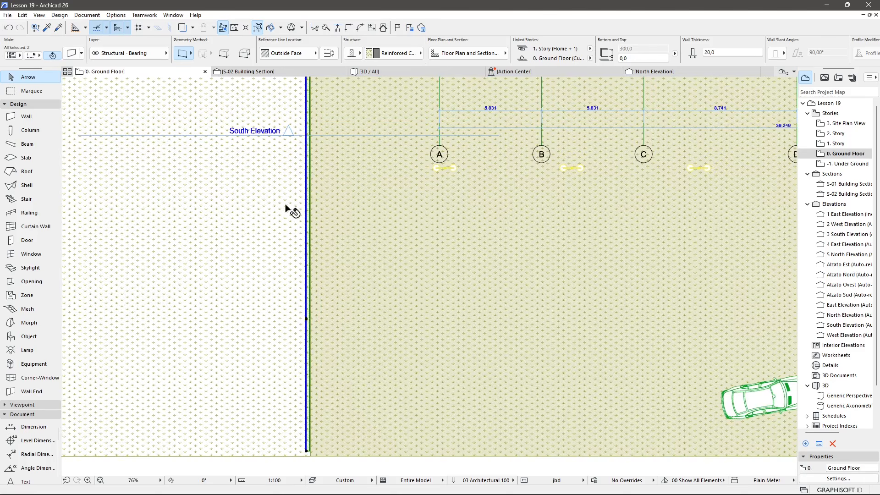
scroll(286, 207, "up", 3)
left_click(324, 183)
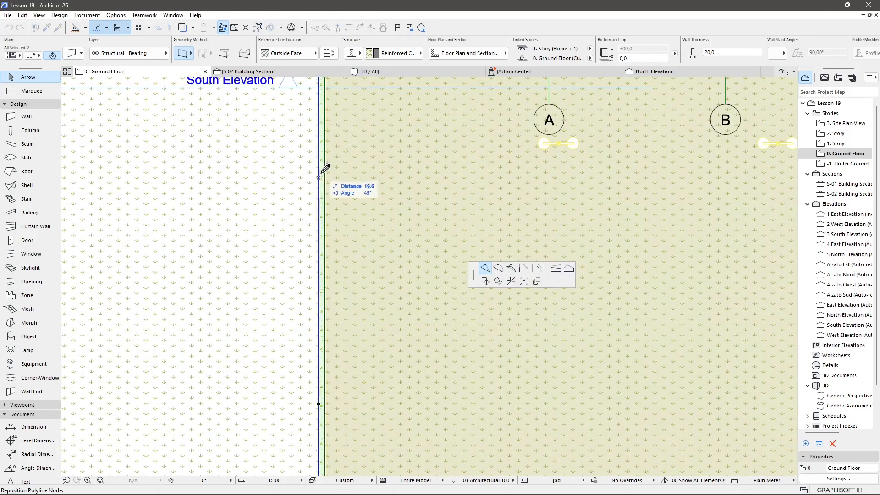
left_click(320, 176)
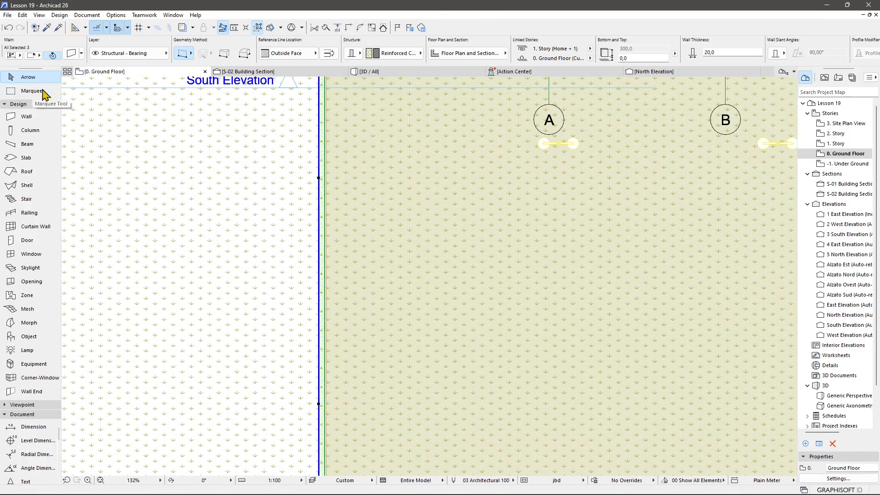
key("Escape")
left_click(322, 231)
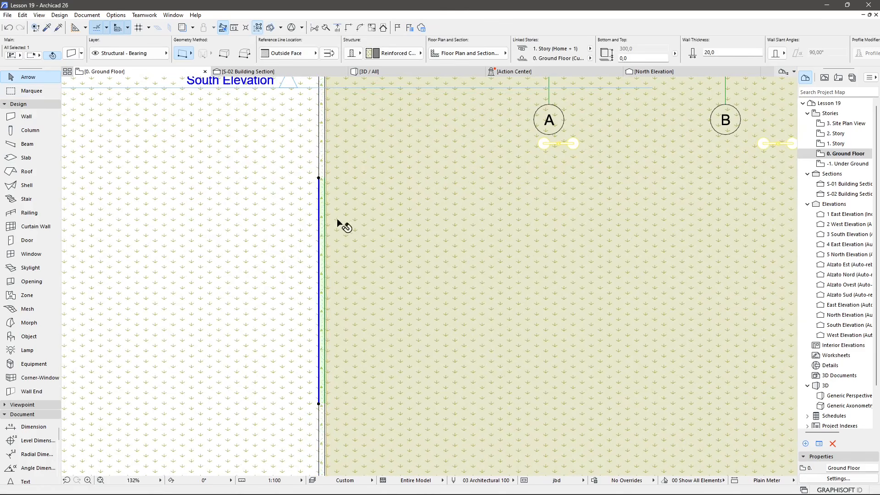
key("Escape")
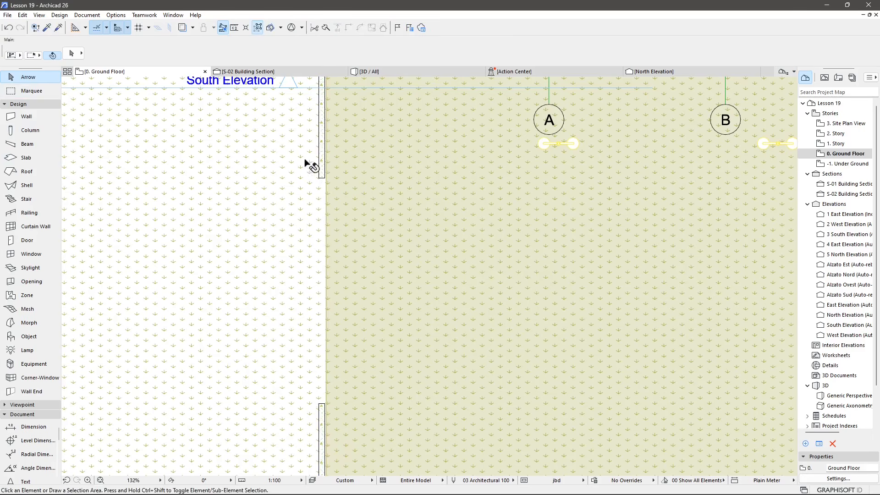
Open the Object tool settings and browse the Archicad Library to 2.2 Site Improvements > Garden.
left_click(372, 72)
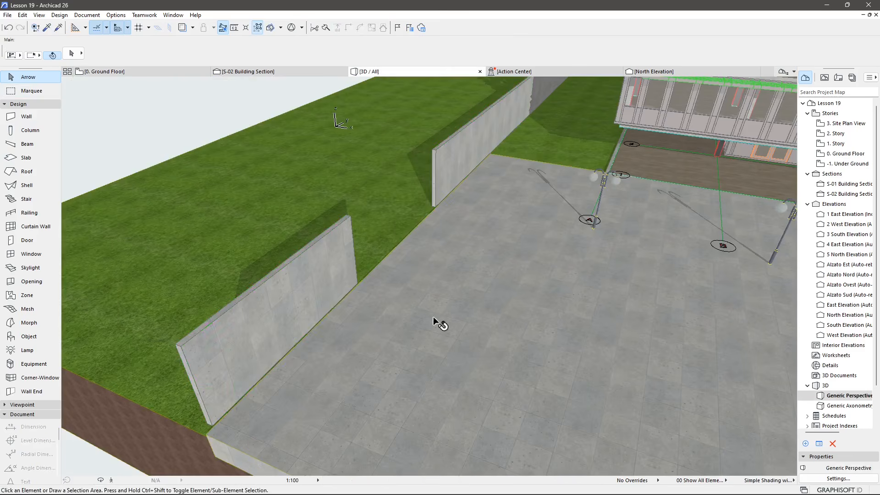
middle_click_drag(341, 299, 317, 284, "shift")
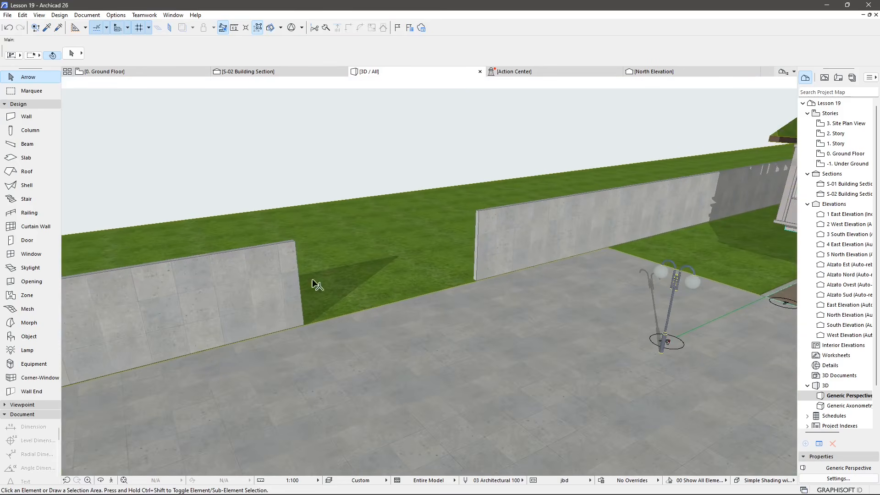
double_click(11, 337)
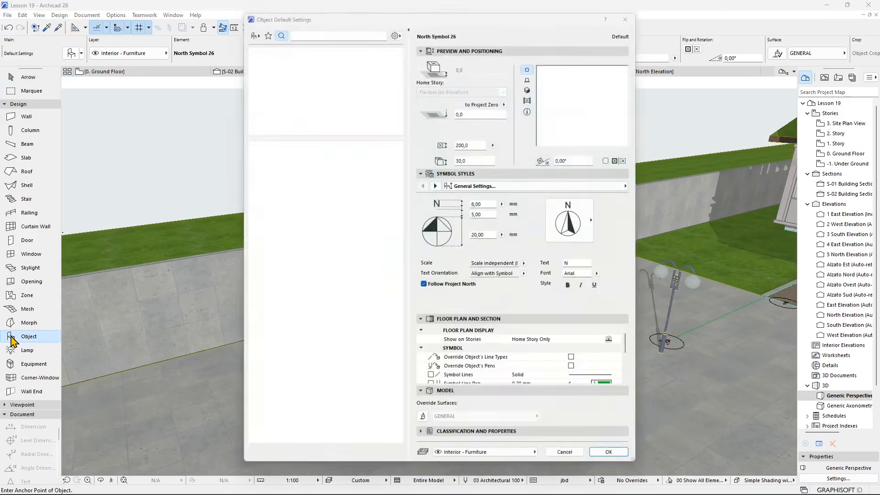
left_click(249, 29)
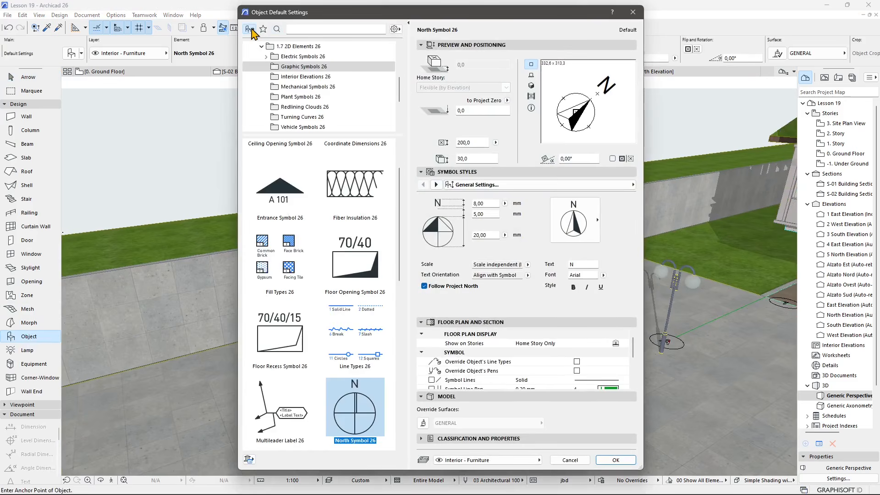
scroll(326, 104, "up", 5)
left_click(284, 57)
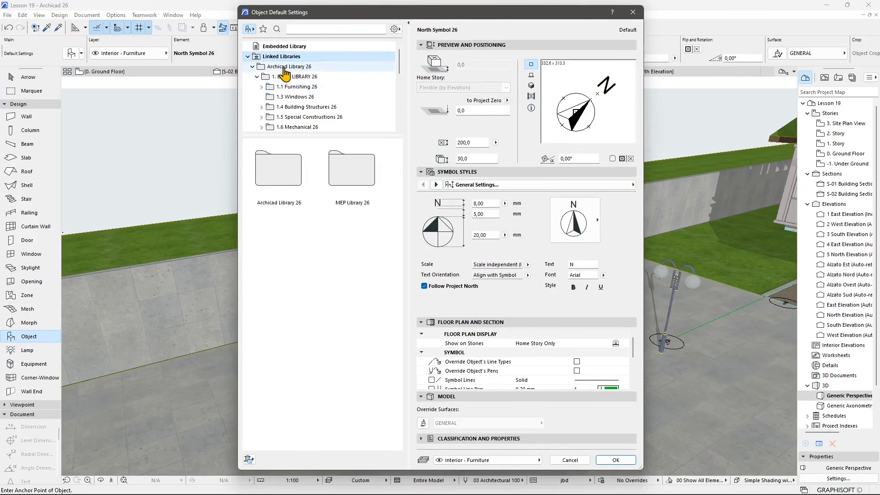
double_click(280, 170)
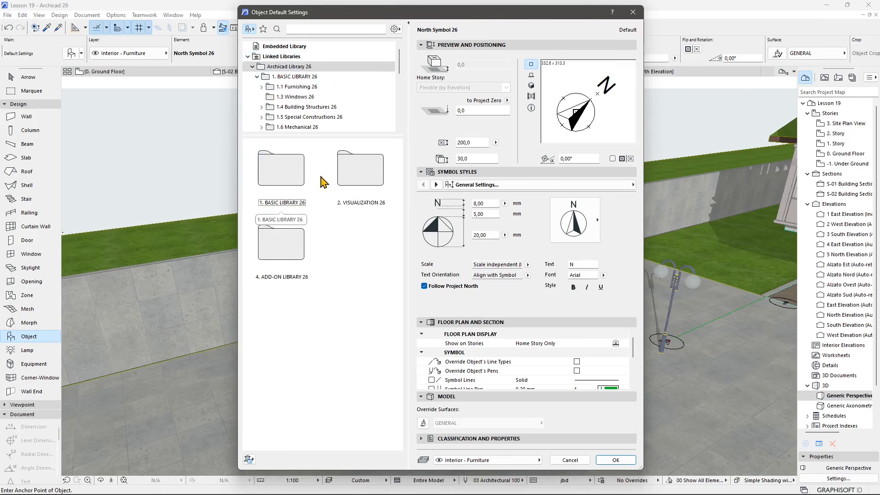
double_click(353, 189)
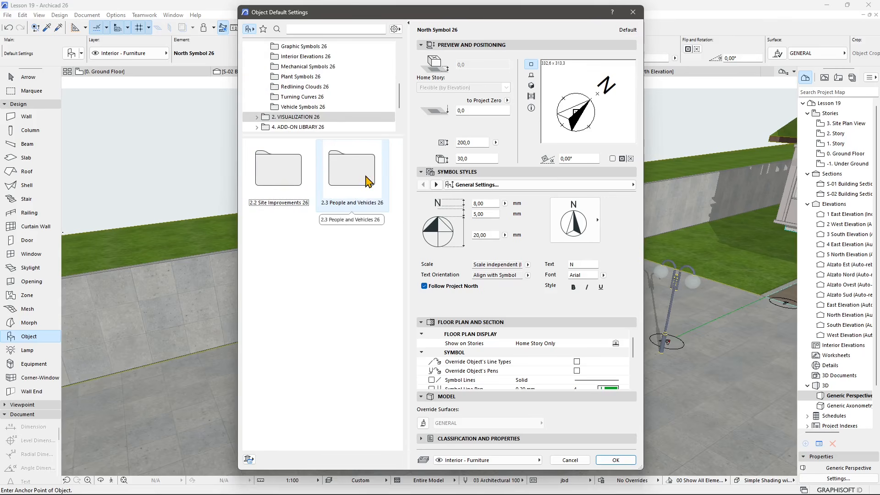
double_click(368, 181)
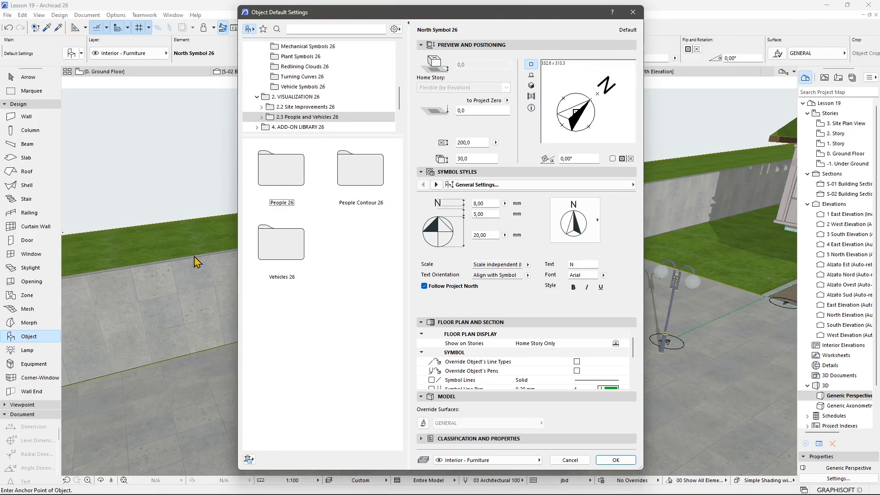
left_click(291, 107)
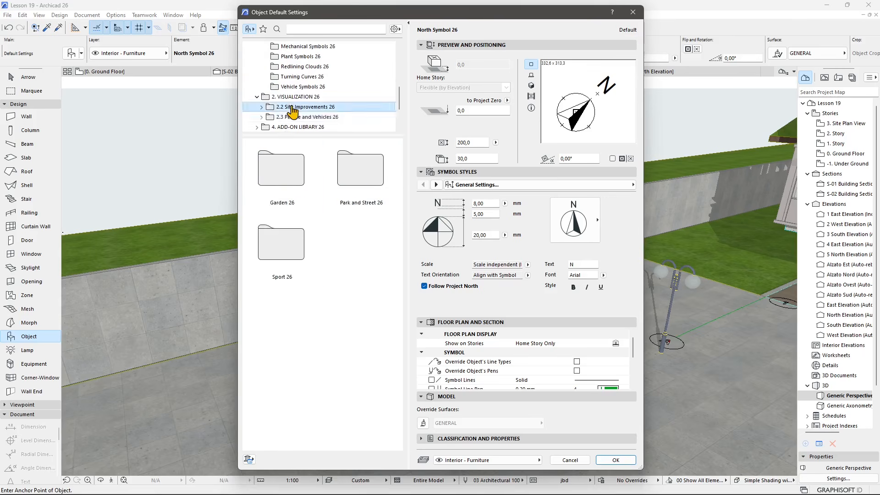
double_click(298, 109)
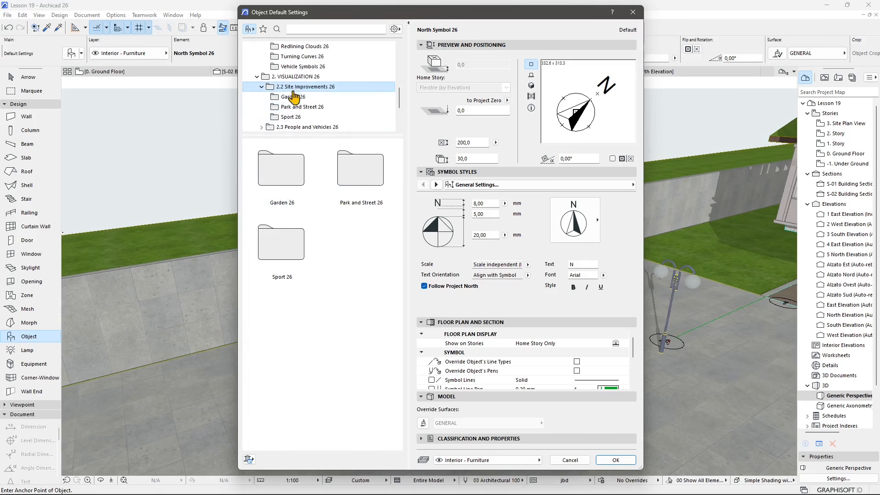
left_click(294, 97)
Choose Palm Tree Model 26 and place a palm on the grass behind the retaining wall.
scroll(337, 282, "down", 1)
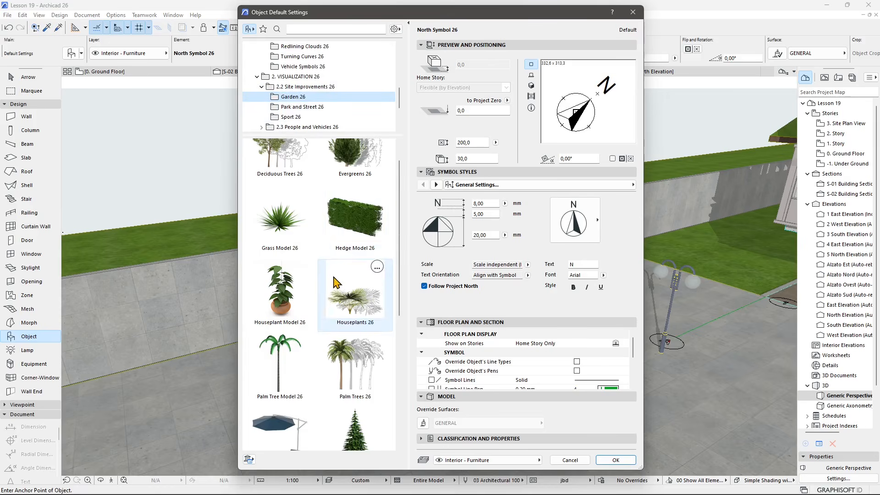
scroll(337, 282, "down", 1)
left_click(355, 172)
left_click(280, 248)
left_click(279, 316)
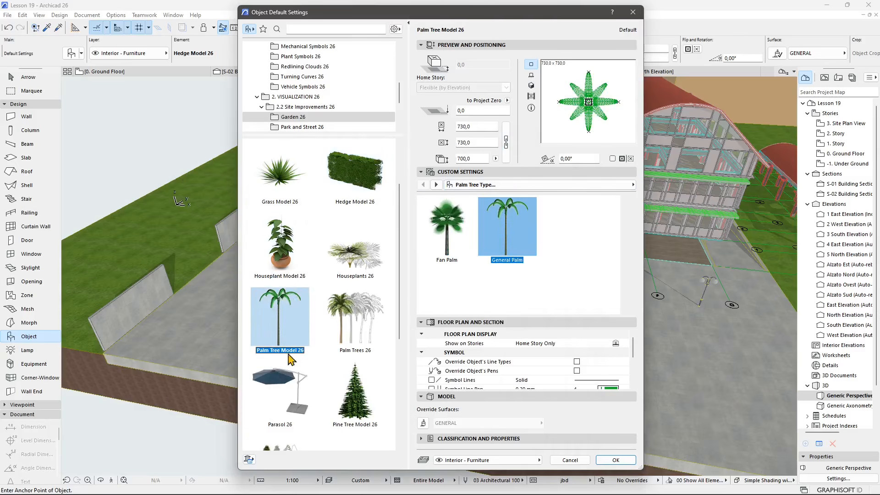
left_click(616, 460)
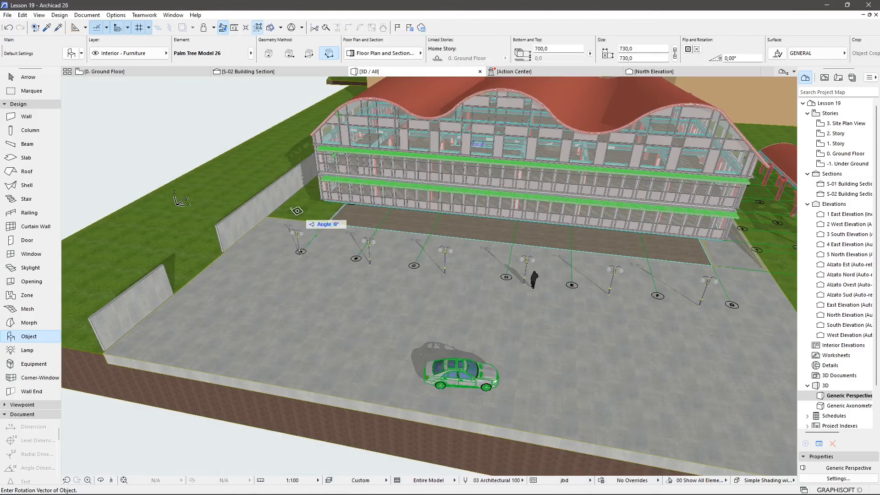
left_click(275, 231)
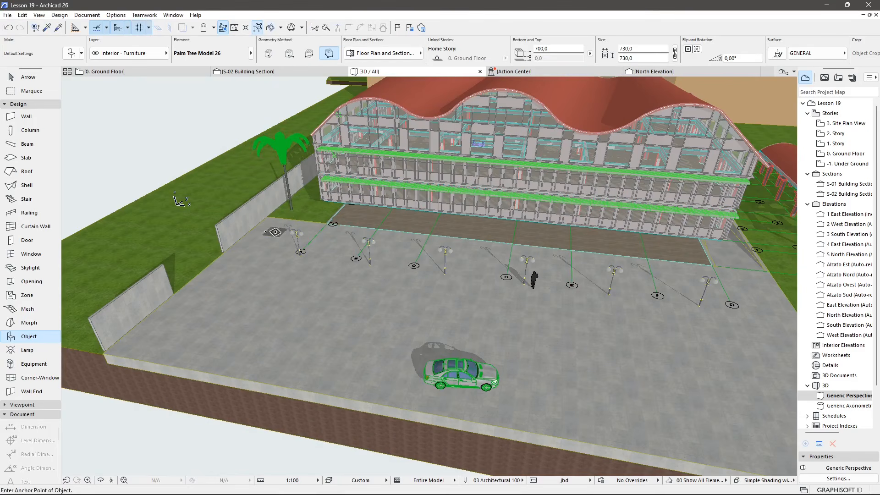
Open the Object tool settings, choose Deciduous Trees 26 in the Garden folder and set its type to Beech.
double_click(10, 339)
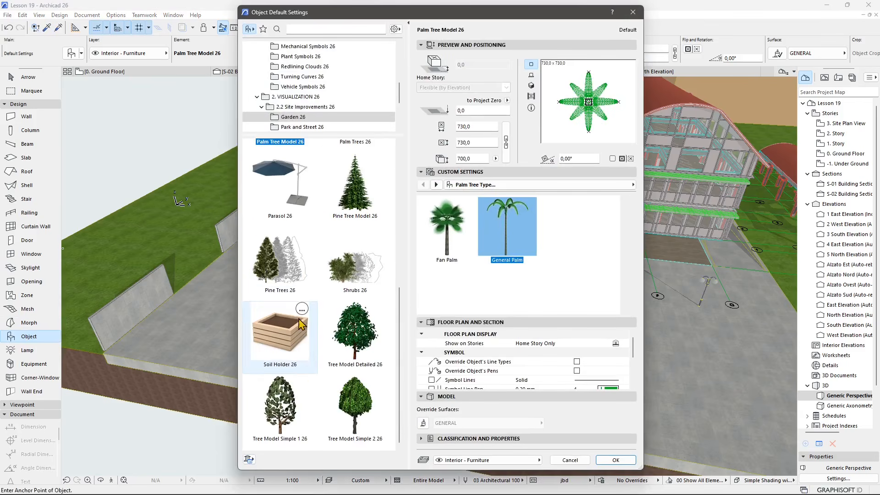
scroll(308, 303, "up", 3)
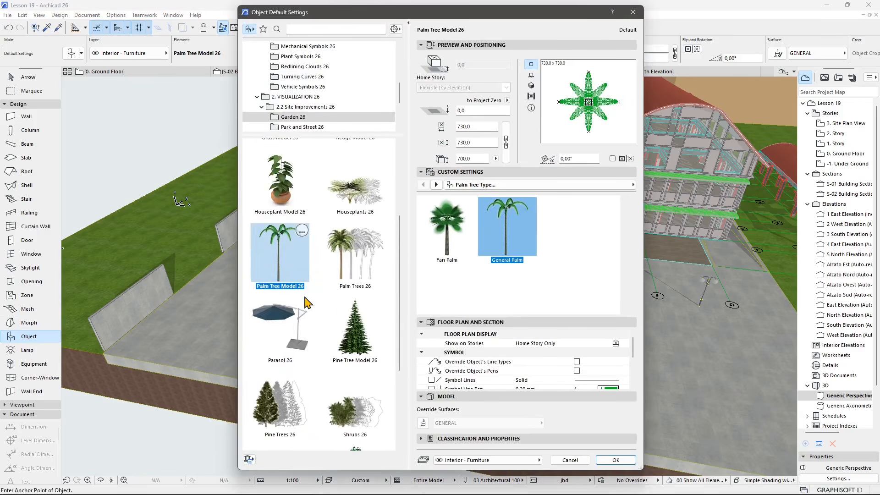
scroll(307, 303, "up", 3)
left_click(279, 176)
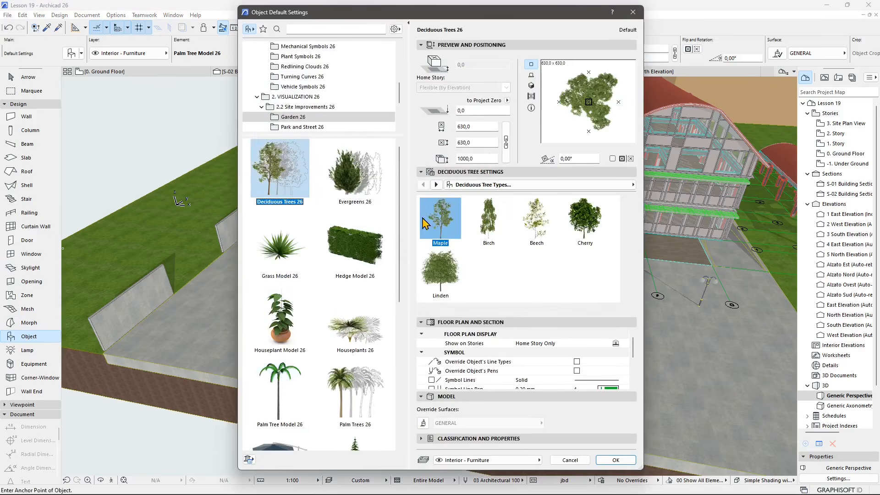
left_click(544, 238)
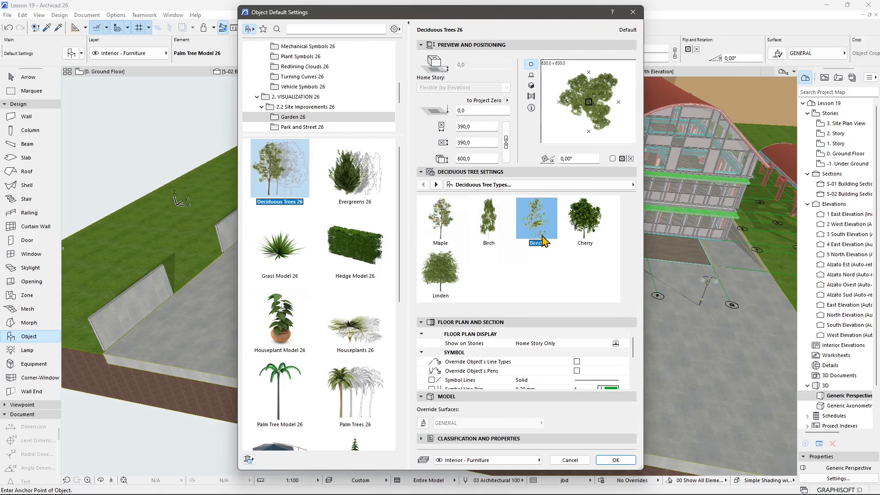
left_click(583, 225)
left_click(502, 235)
left_click(447, 232)
left_click(546, 205)
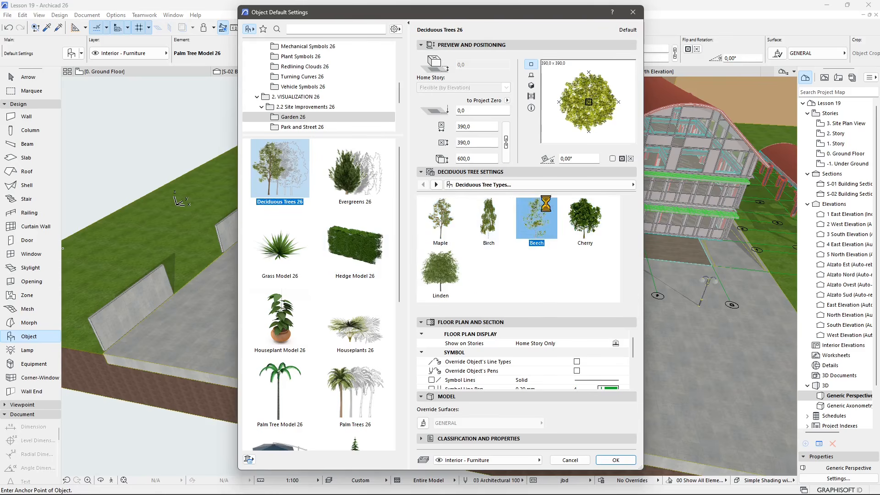
left_click(614, 460)
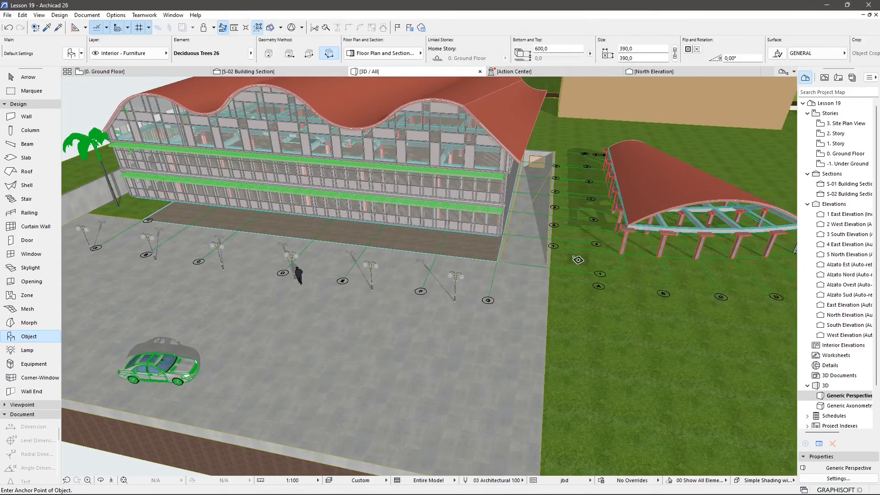
Place the beech tree on the grass beside the canopy east of the plaza.
left_click(577, 257)
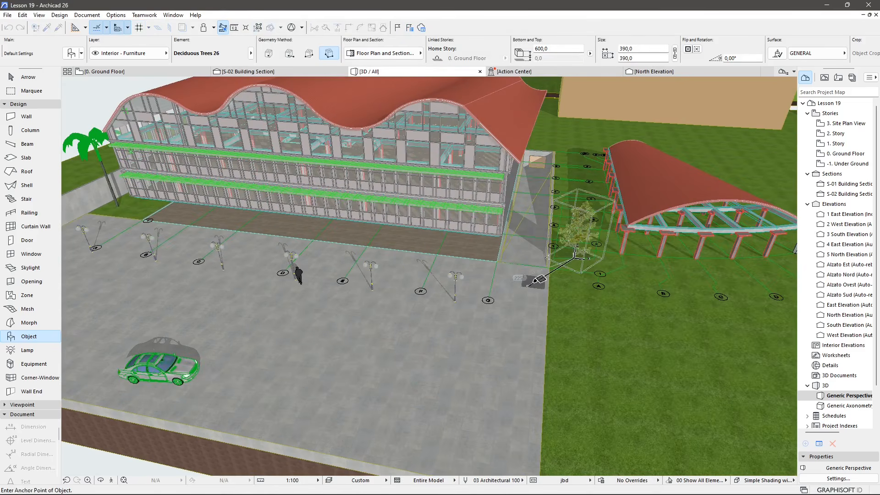
left_click(529, 284)
key("Escape")
Pick the Nouvel Objet 6 gate object from the Embedded Library in the Object settings.
middle_click_drag(613, 361, 605, 225, "shift")
middle_click_drag(139, 279, 249, 242, "shift")
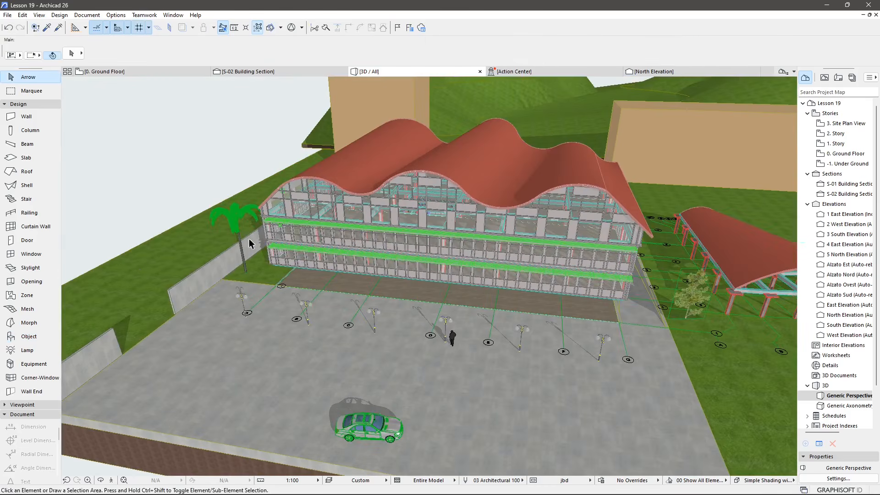
left_click(236, 219)
key("Escape")
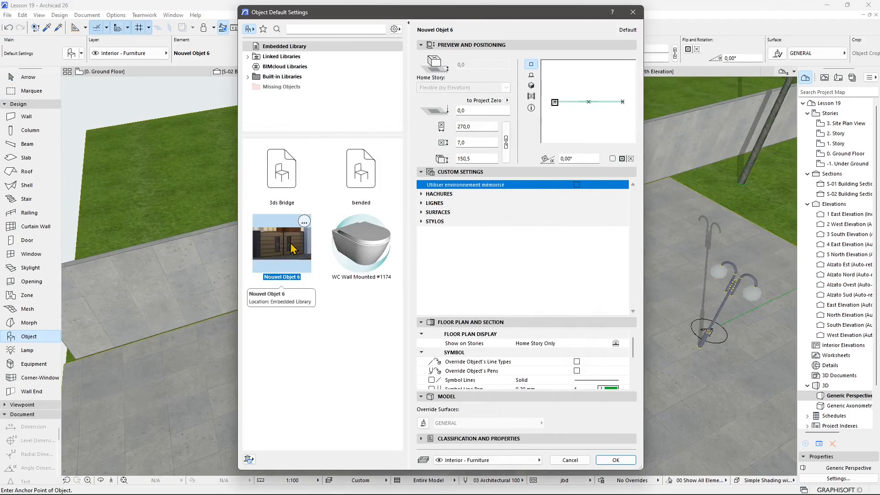
left_click(614, 460)
scroll(363, 320, "up", 3)
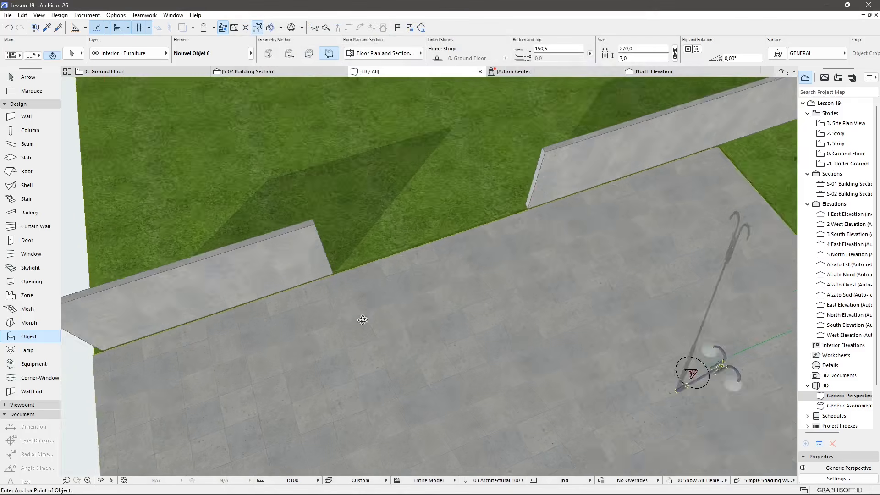
scroll(376, 279, "up", 3)
left_click(319, 266)
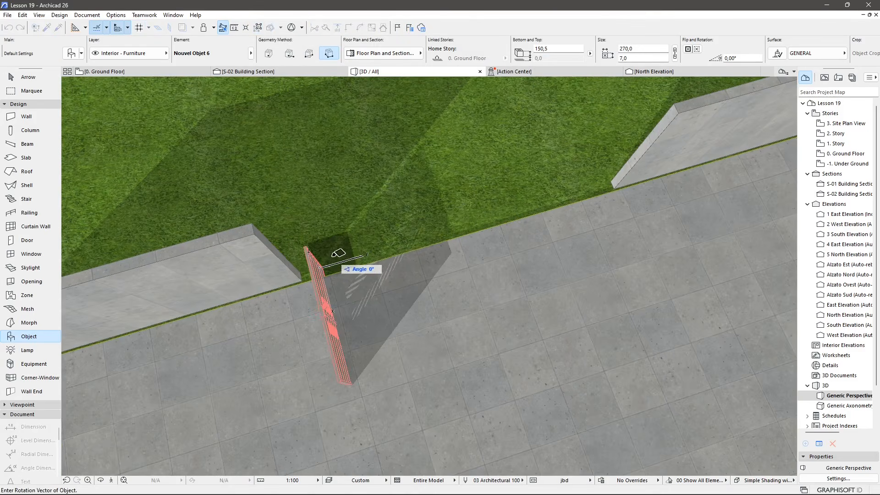
left_click(338, 252)
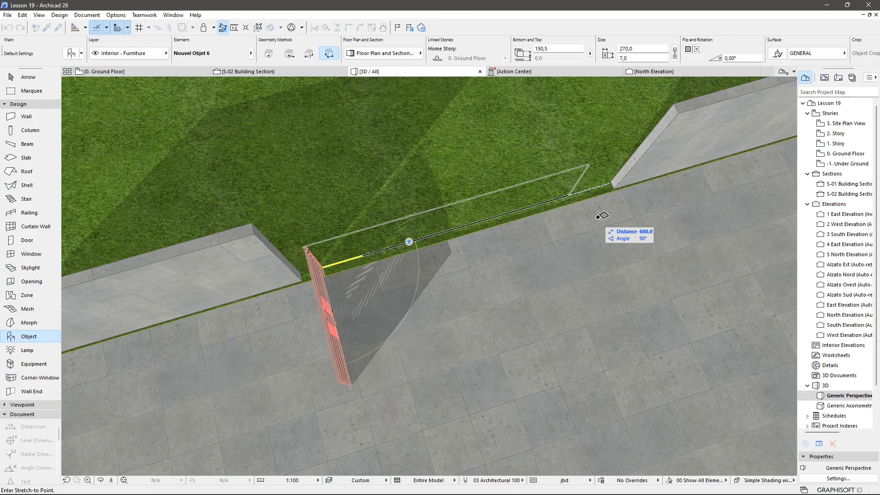
key("Escape")
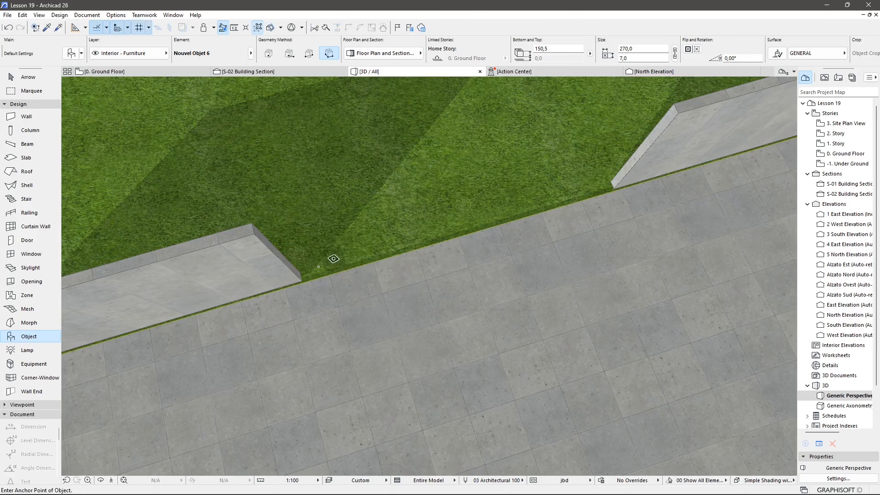
Place the Nouvel Objet 6 gate in the opening of the retaining wall, aligned with the wall.
left_click(351, 260)
left_click(392, 250)
left_click(393, 249)
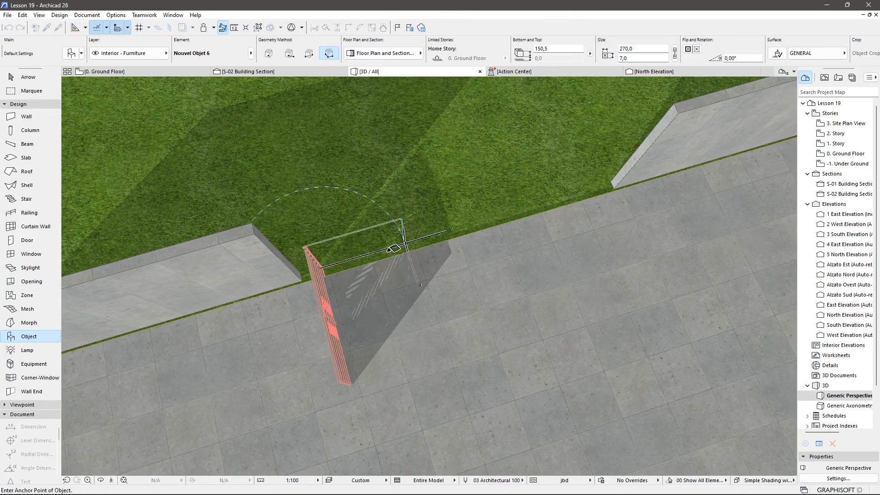
middle_click_drag(337, 306, 642, 97, "shift")
Select the gate and set its size value to 30 and its height to 300.
left_click(29, 77)
left_click(382, 230)
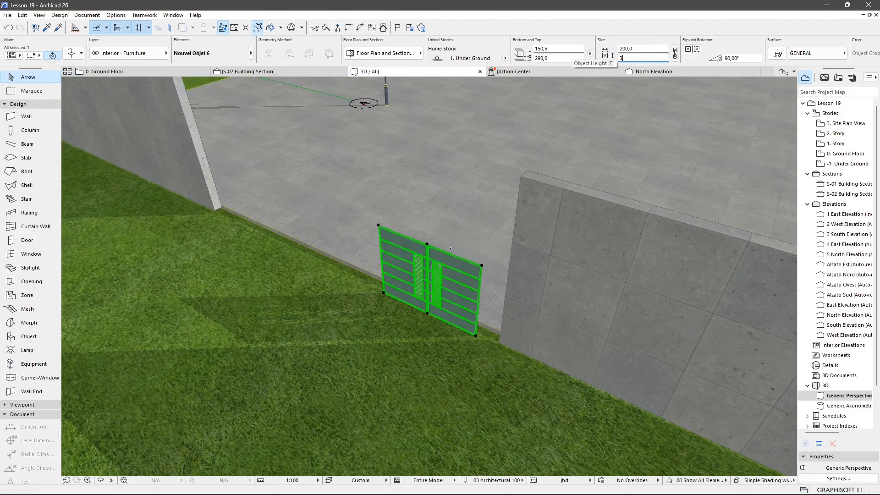
key("Return")
left_click(639, 49)
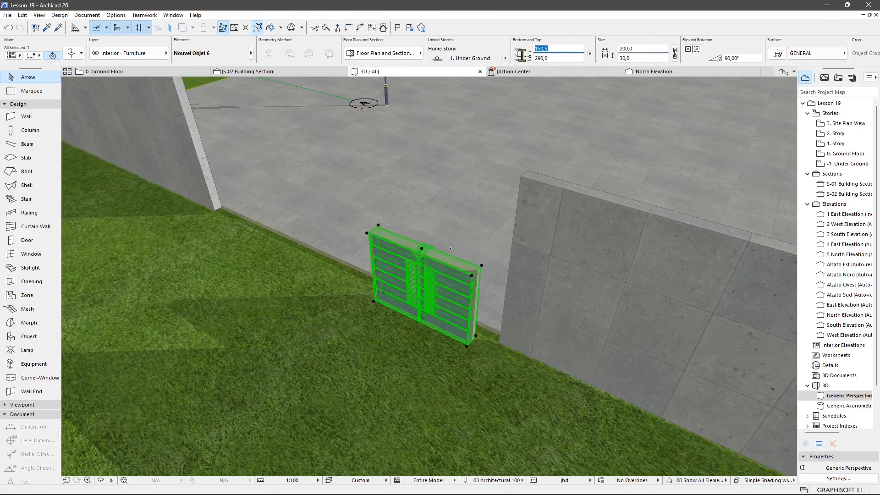
type("300")
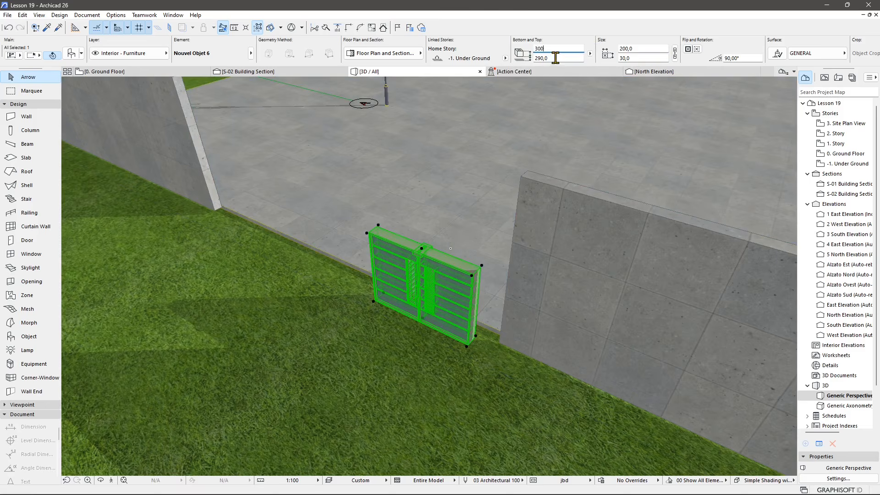
key("Return")
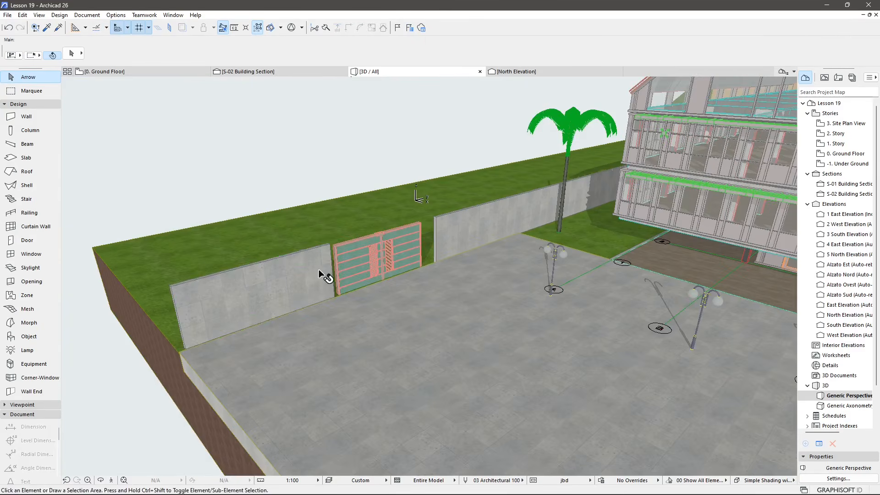
Delete the retaining wall segments on both sides of the gate.
left_click(318, 268)
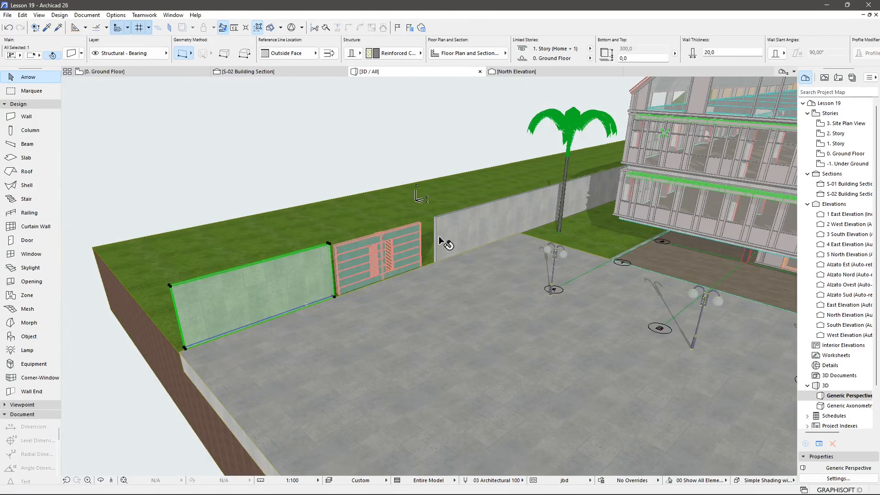
left_click(438, 219)
left_click(320, 262)
key("Delete")
left_click(450, 232)
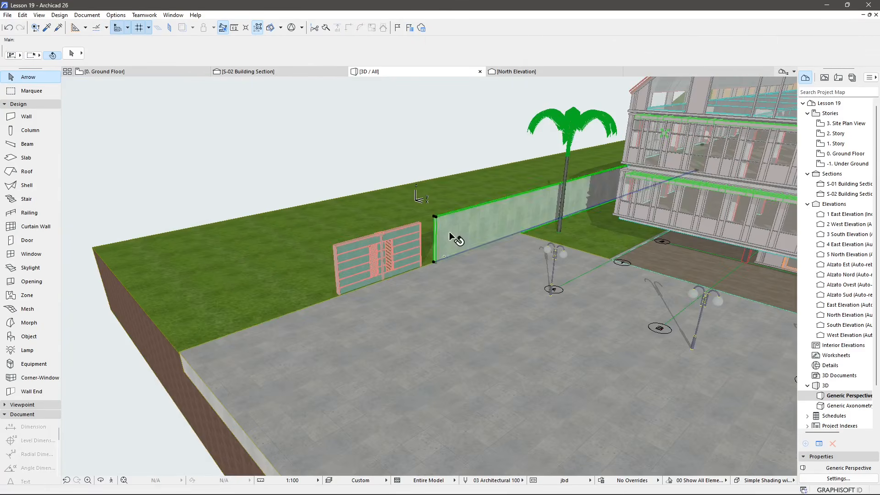
key("Delete")
Choose the Generic Curtain Wall favorite and draw a curtain wall about 800 long from the plaza corner to the gate.
scroll(422, 274, "up", 3)
mouse_move(286, 311)
middle_mouse_down("shift")
mouse_move(344, 315)
mouse_move(564, 270)
mouse_move(359, 307)
mouse_move(248, 308)
middle_mouse_up("shift")
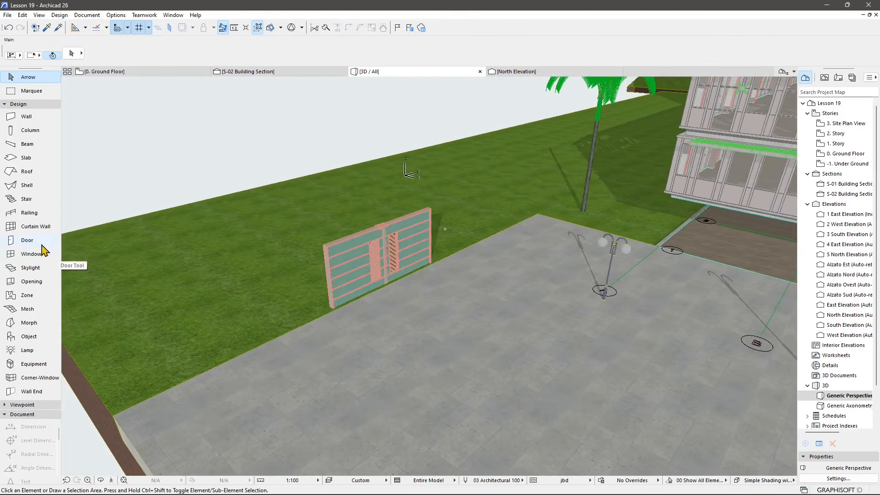
left_click(54, 227)
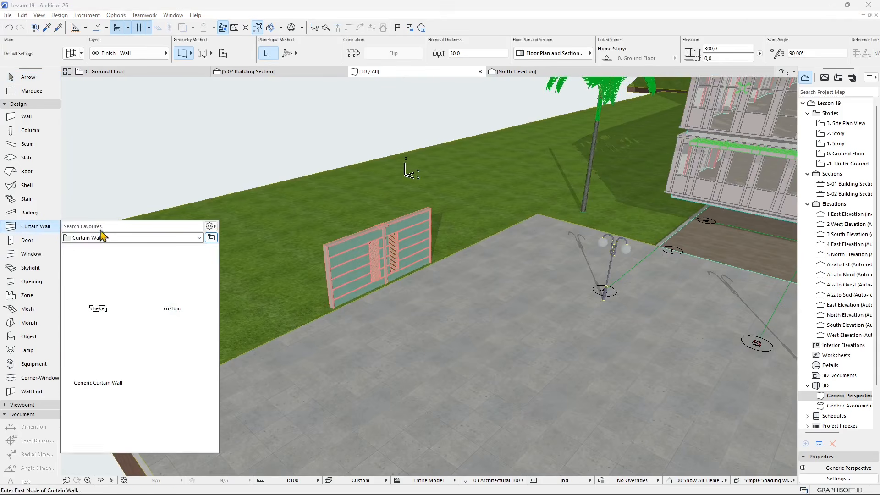
left_click(93, 370)
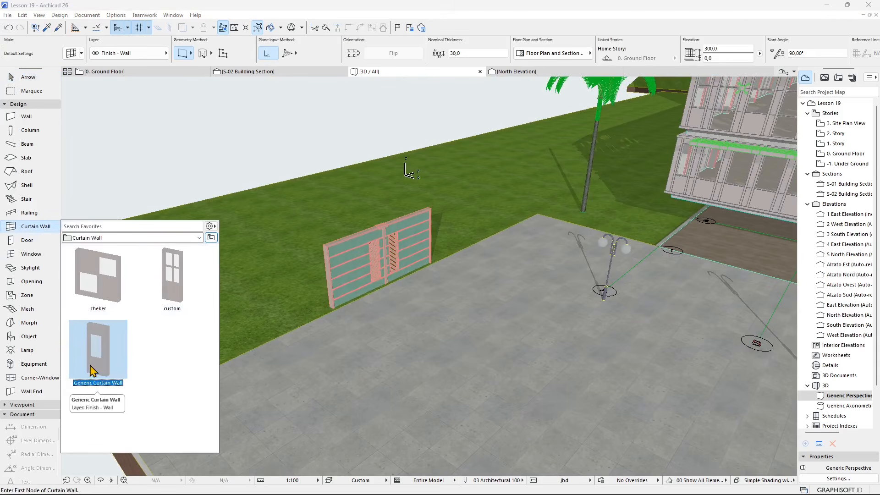
left_click(56, 214)
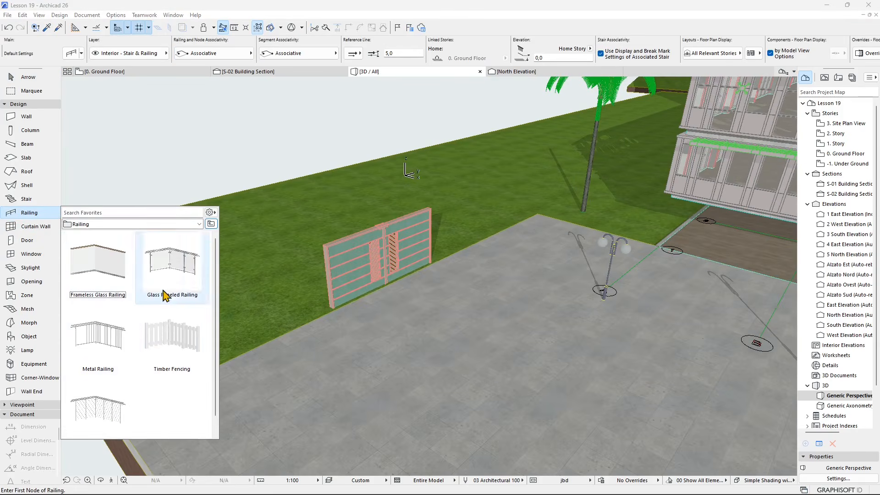
left_click(46, 229)
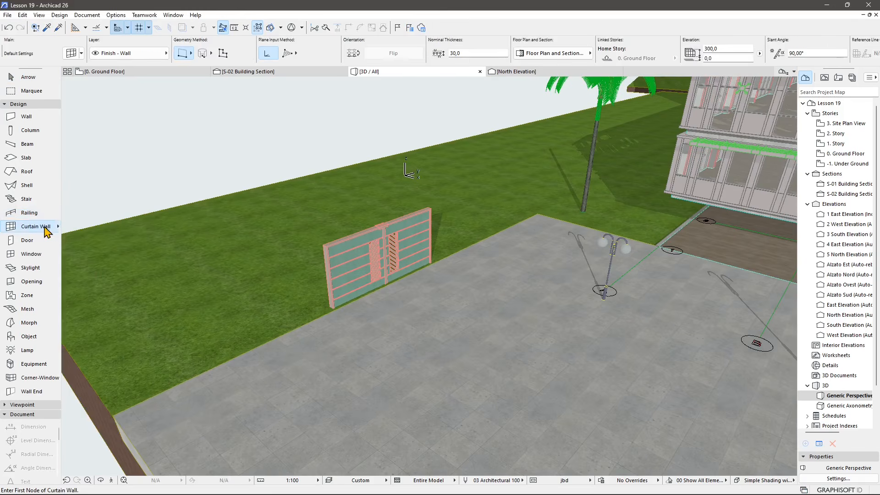
mouse_move(61, 234)
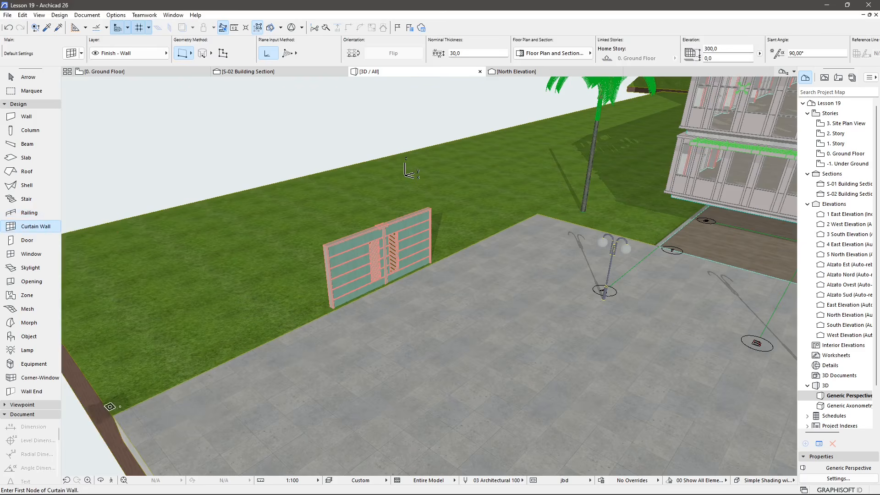
left_click(119, 408)
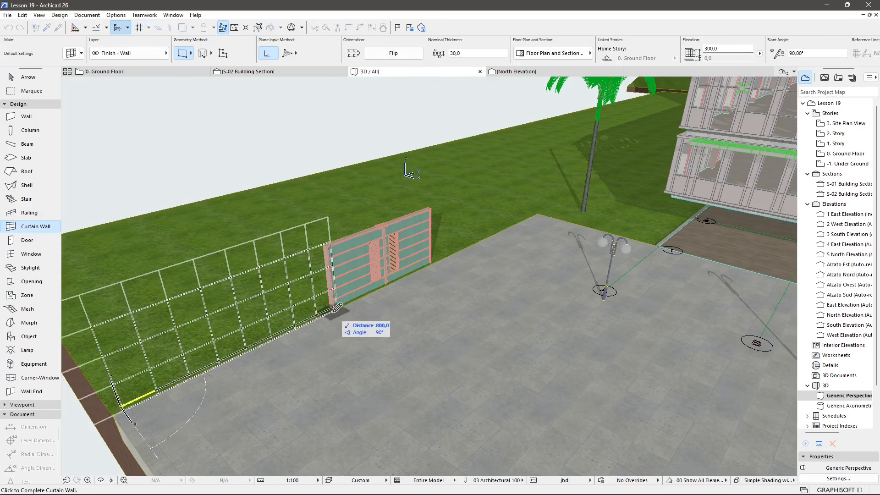
left_click(310, 329)
Draw a second curtain wall about 900 long from the gate toward the palm tree.
middle_click_drag(381, 333, 354, 264)
left_click(358, 278)
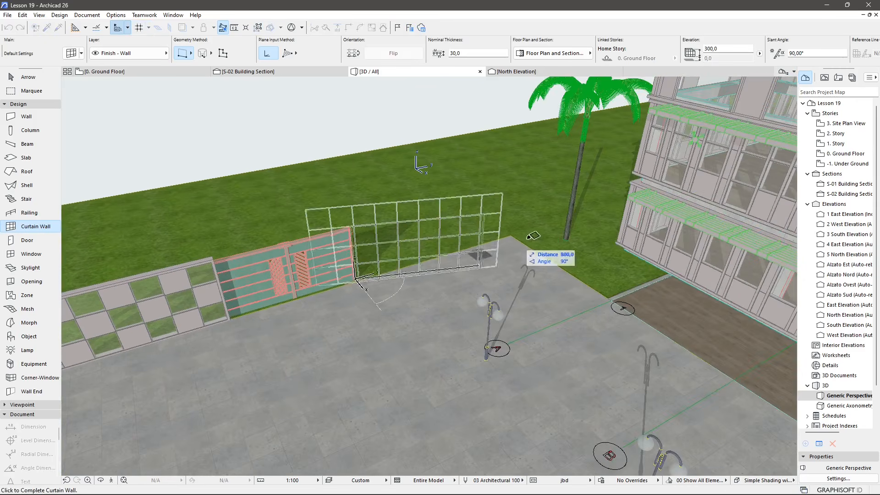
left_click(599, 211)
scroll(467, 296, "down", 3)
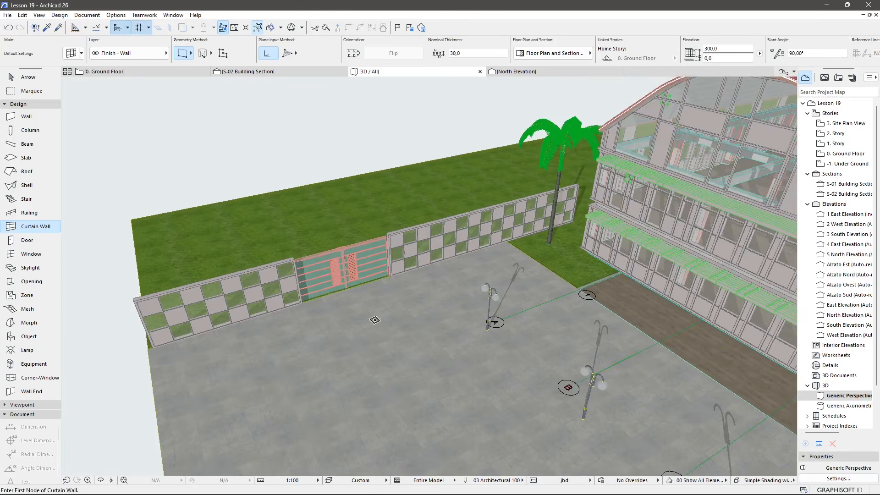
middle_click_drag(325, 383, 463, 291, "shift")
key("Escape")
scroll(419, 308, "down", 2)
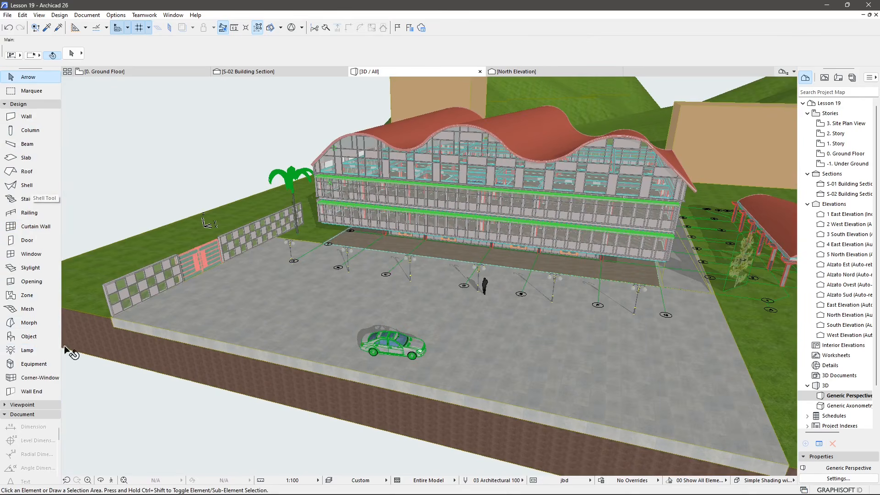
left_click(23, 406)
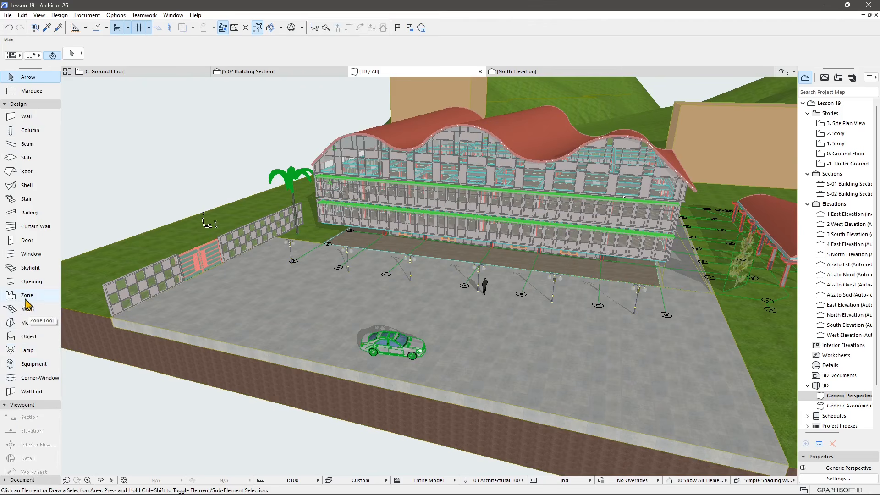
left_click(24, 406)
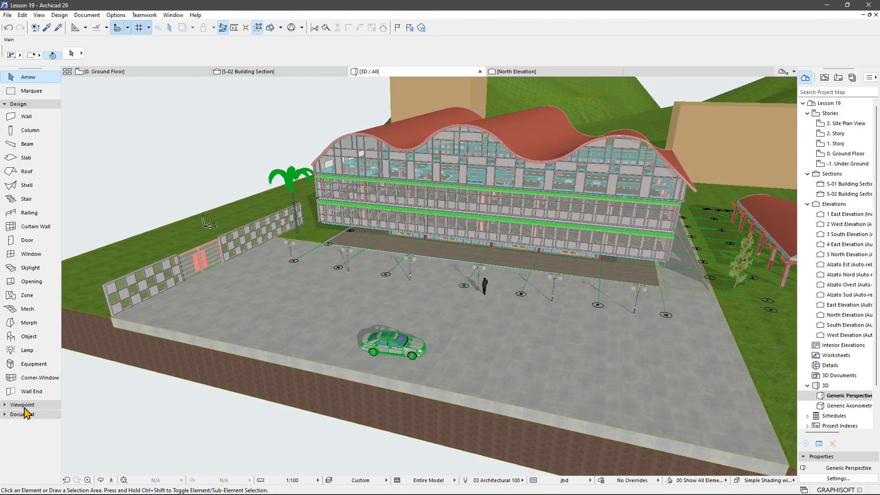
left_click(18, 414)
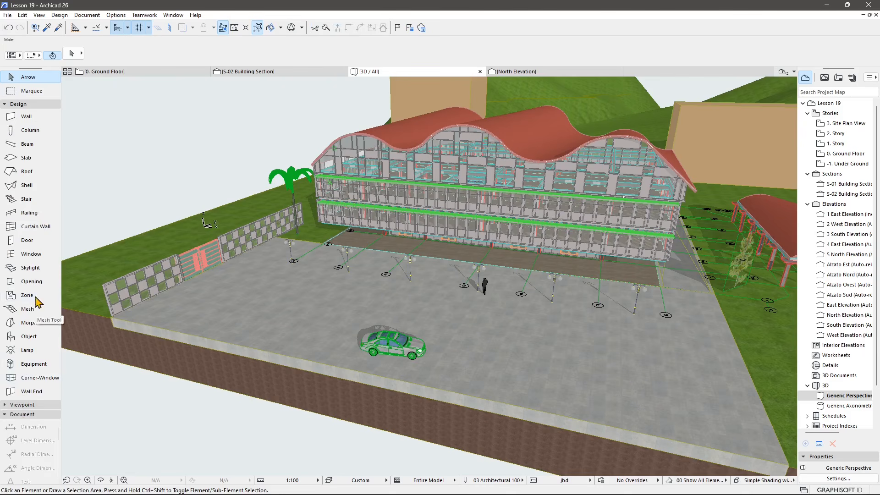
left_click(34, 102)
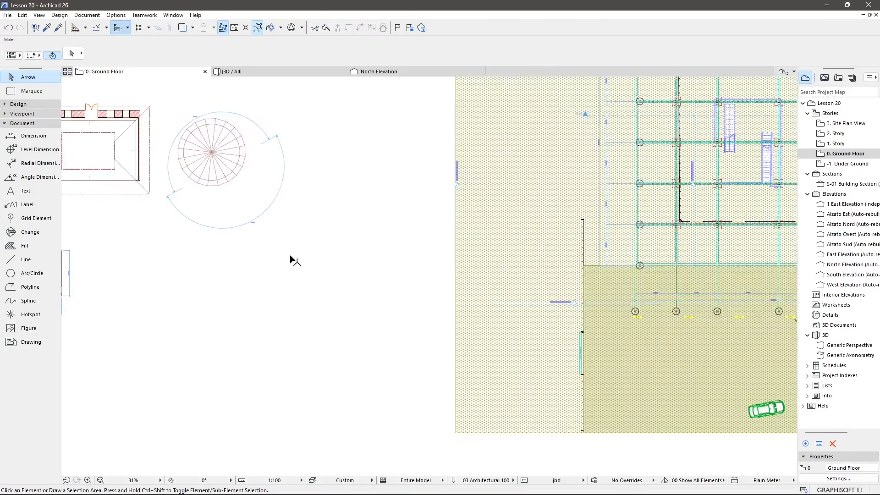
scroll(314, 247, "up", 5)
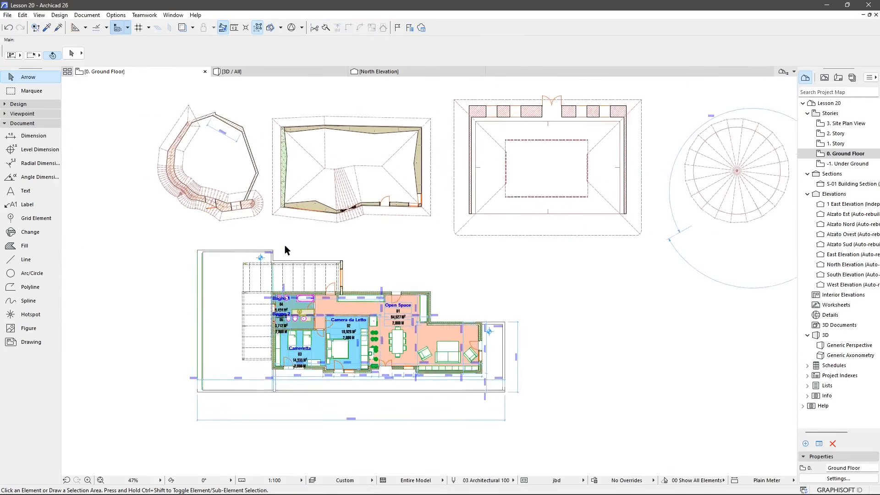
Delete the angle dimensions around the circular element beside the building.
scroll(346, 320, "down", 5)
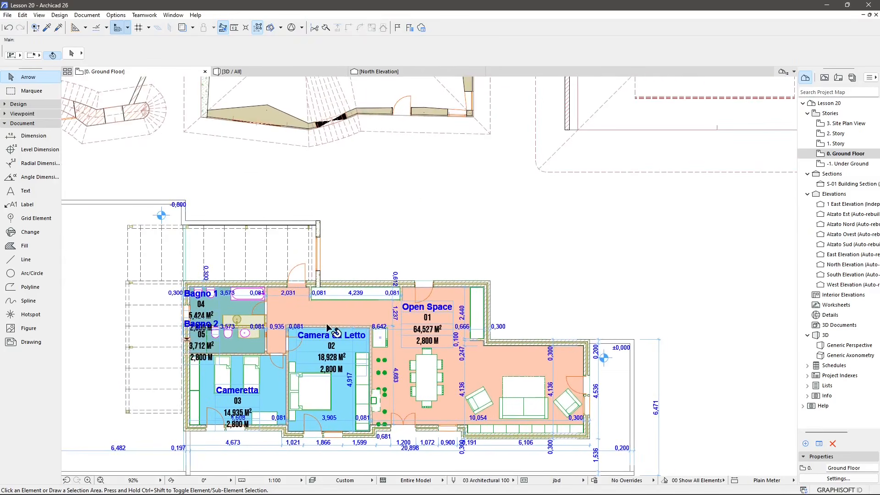
left_click(595, 288)
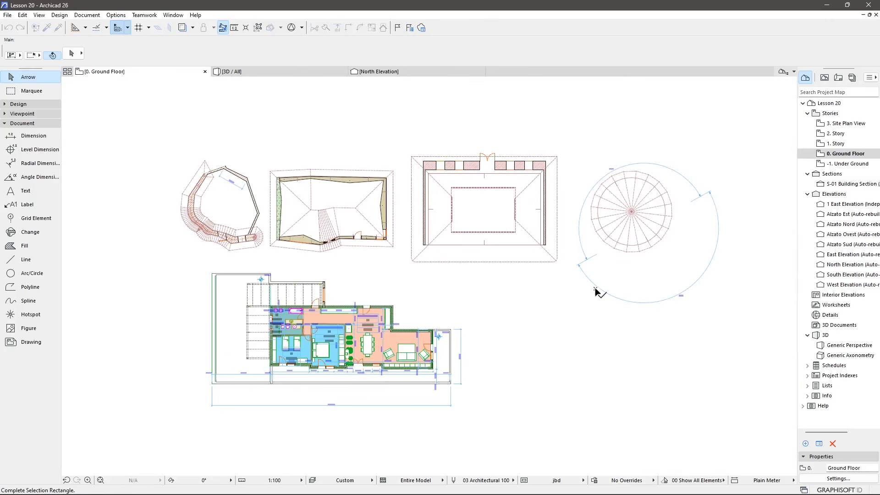
left_click(599, 290)
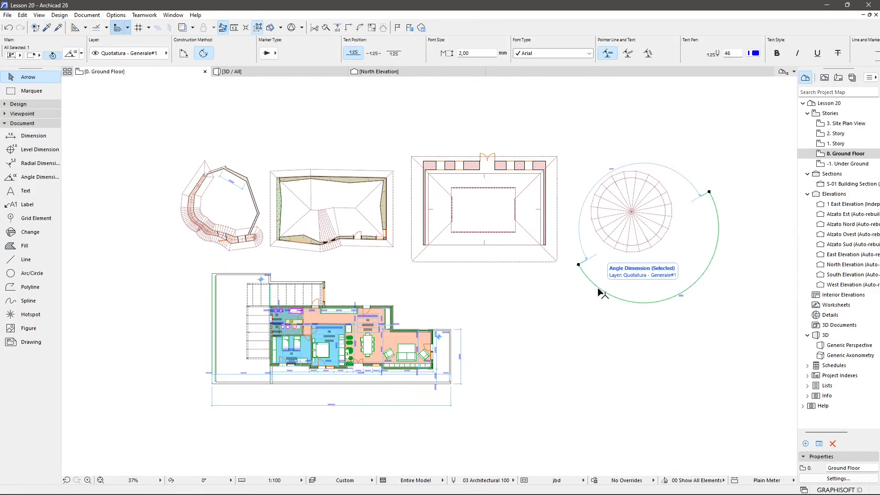
key("Delete")
left_click(586, 255)
key("Delete")
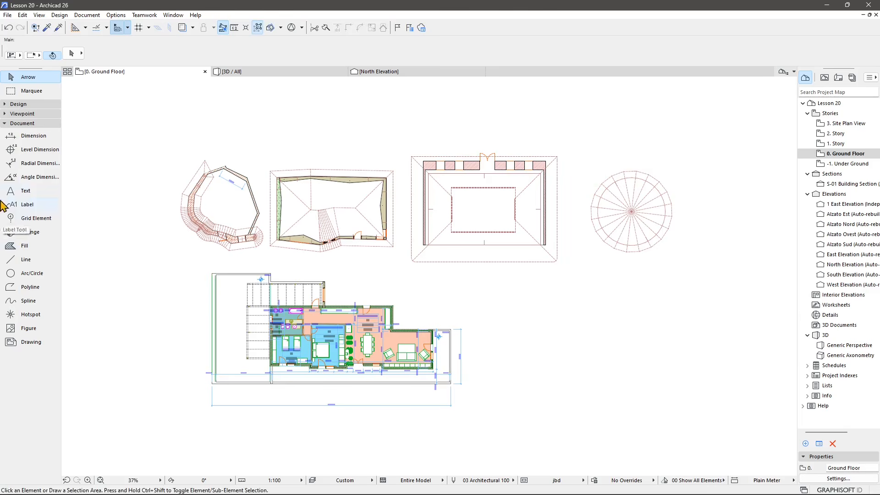
With the Dimension favorite, dimension the retaining wall piers and gate opening along the wall's outer edge, placing the line above it.
left_click(32, 136)
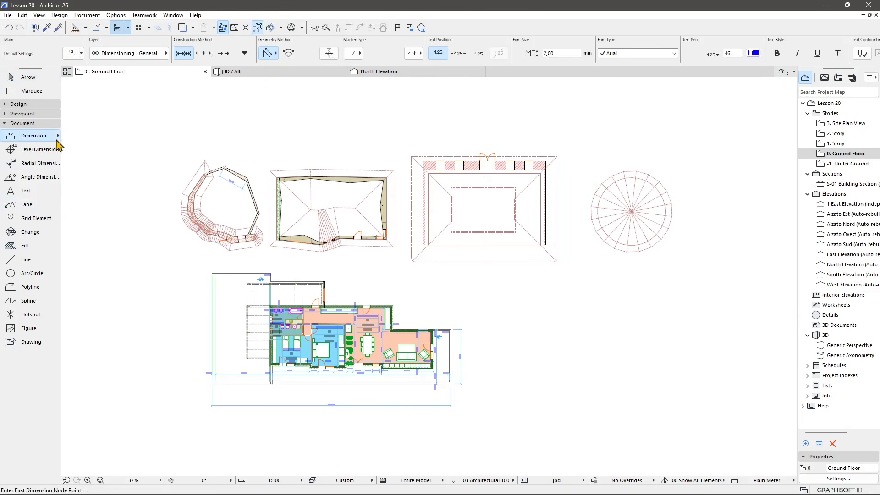
left_click(58, 135)
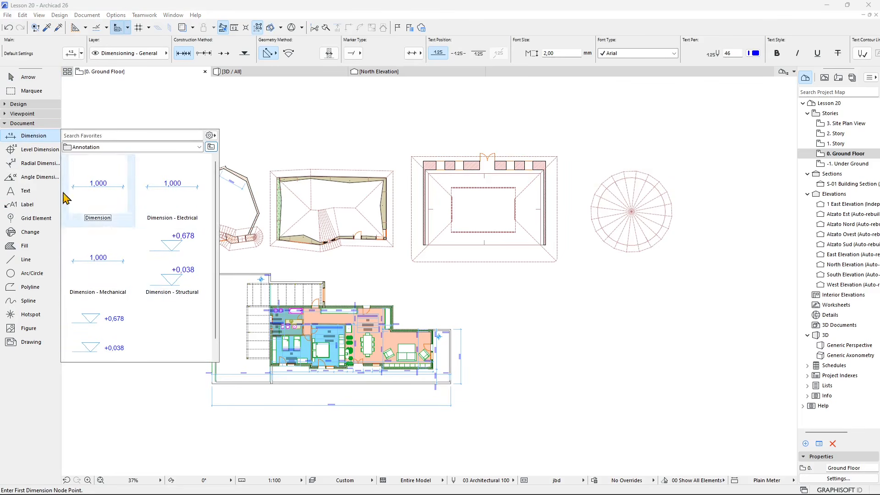
left_click(108, 193)
double_click(94, 186)
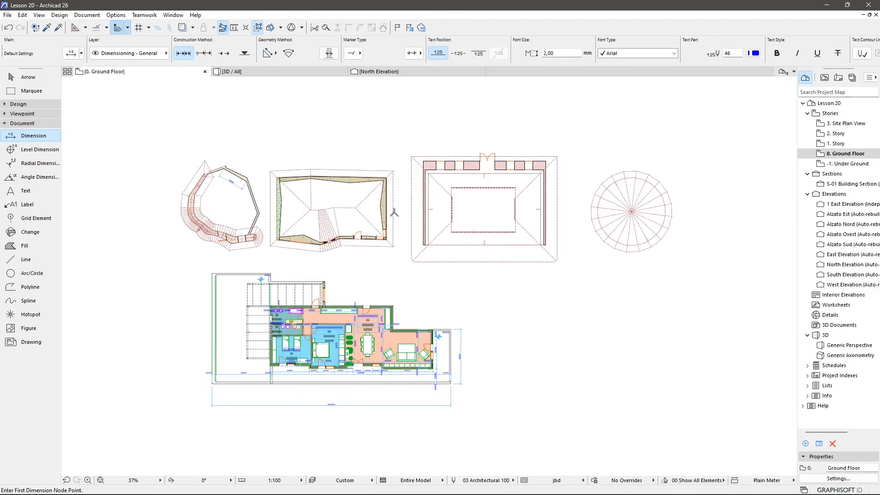
scroll(459, 180, "up", 4)
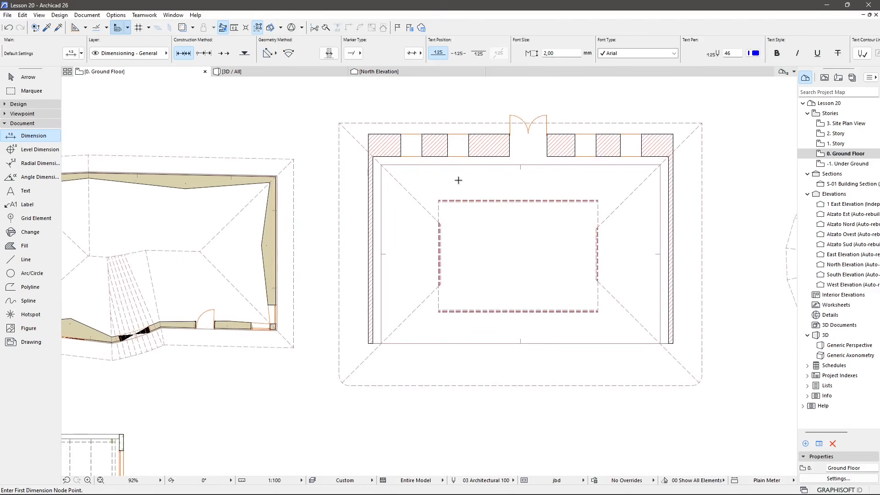
scroll(369, 135, "up", 4)
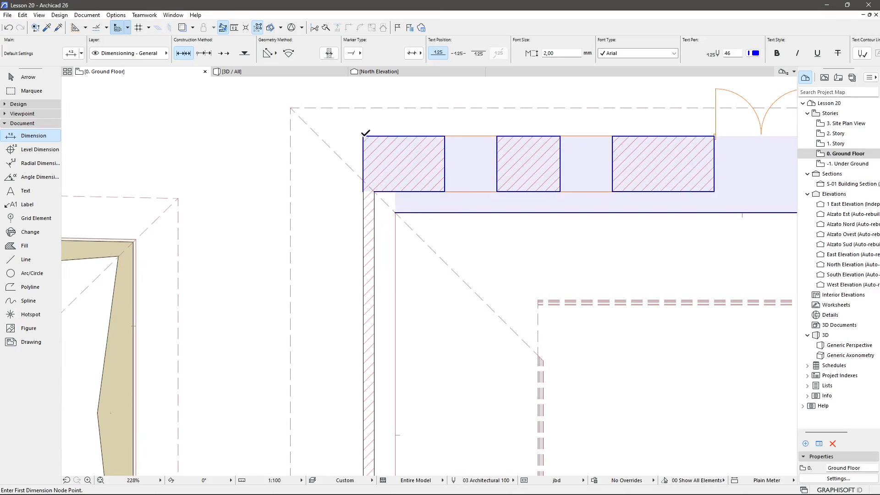
left_click(363, 136)
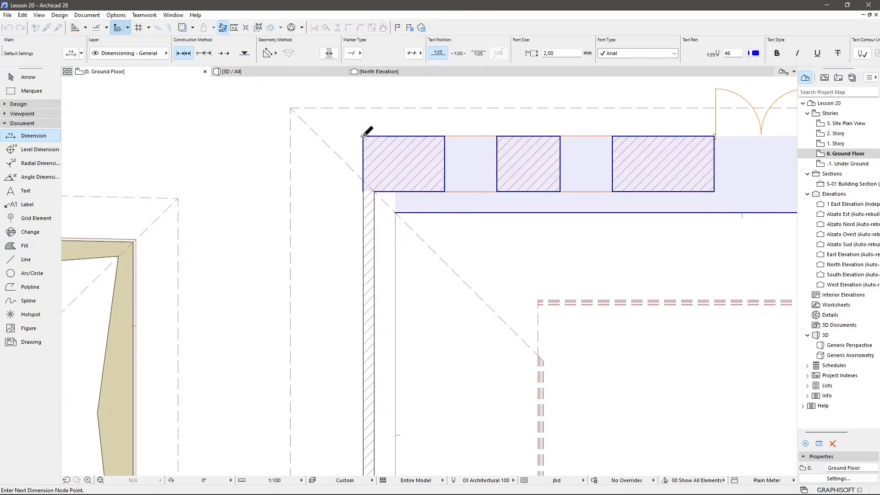
left_click(445, 136)
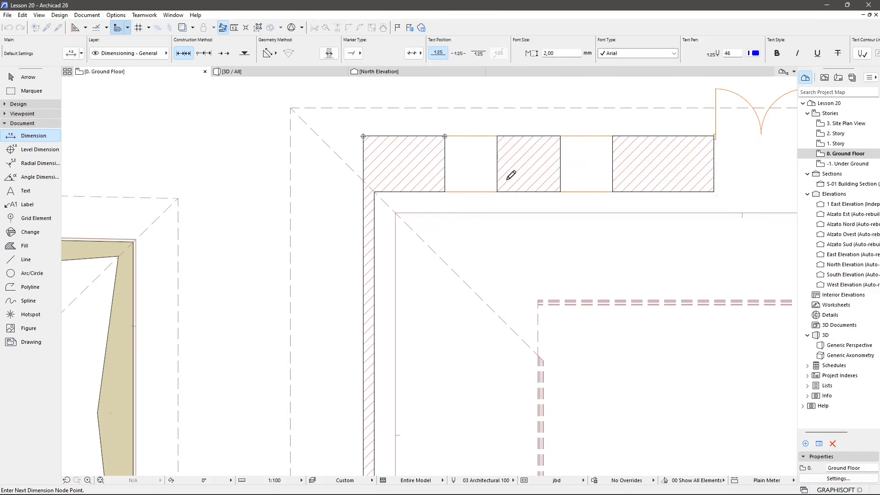
middle_click_drag(511, 175, 442, 208)
left_click(428, 168)
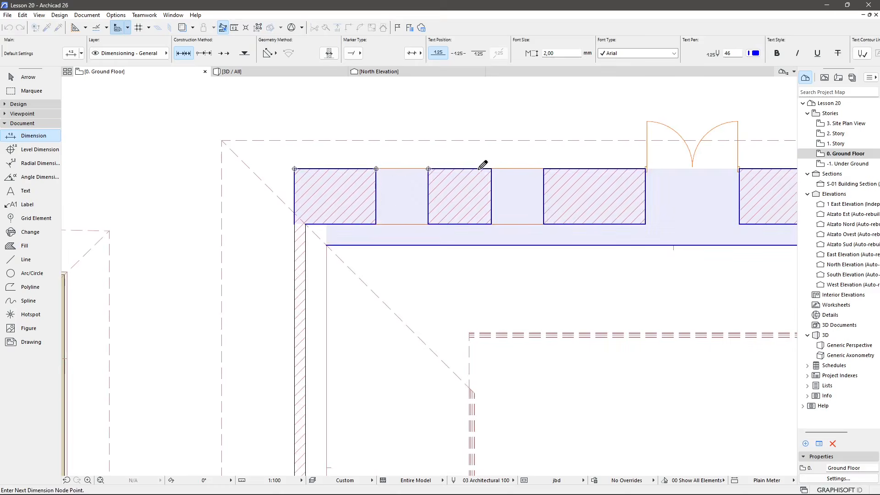
left_click(544, 169)
middle_click_drag(641, 169, 513, 185)
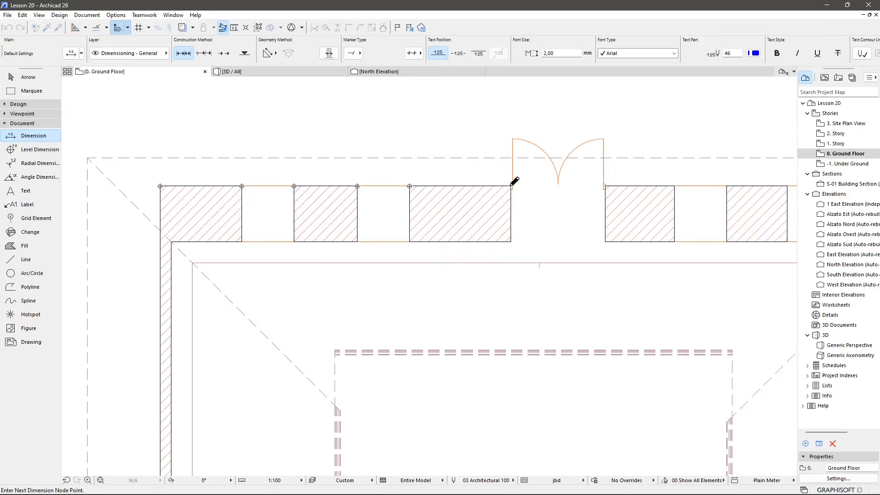
scroll(551, 186, "up", 3)
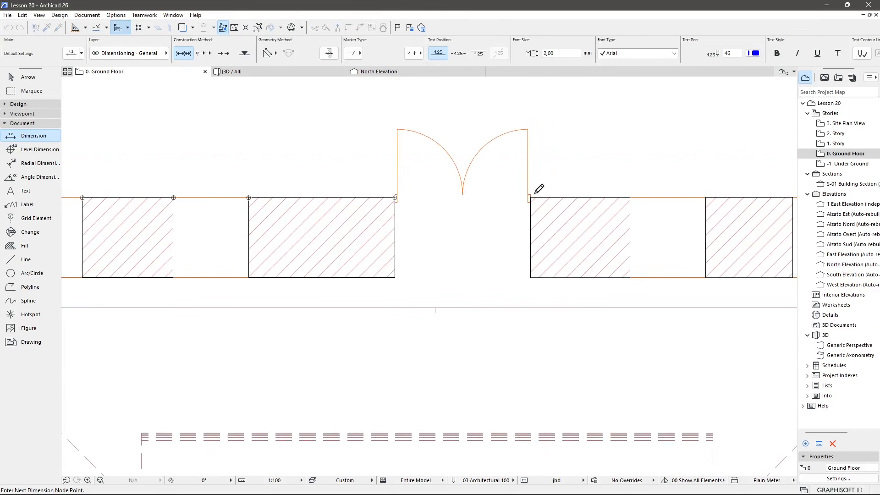
left_click(531, 197)
middle_click_drag(602, 209, 464, 193)
left_click(540, 193)
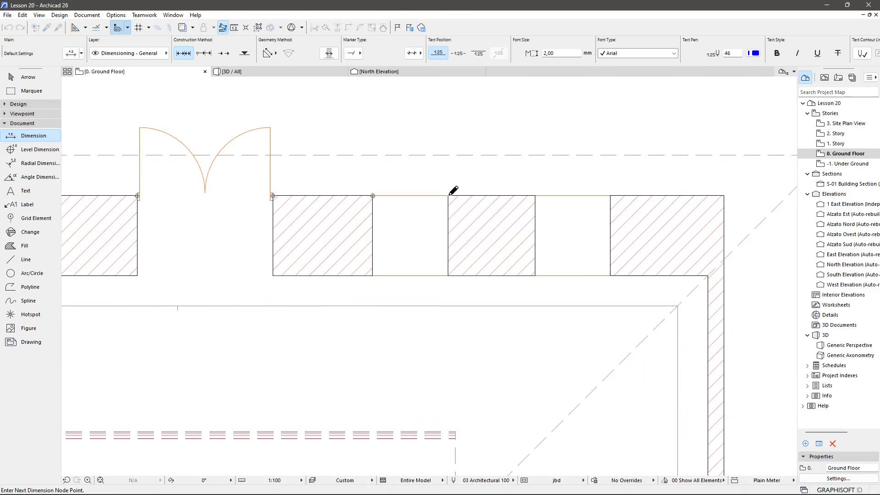
left_click(535, 195)
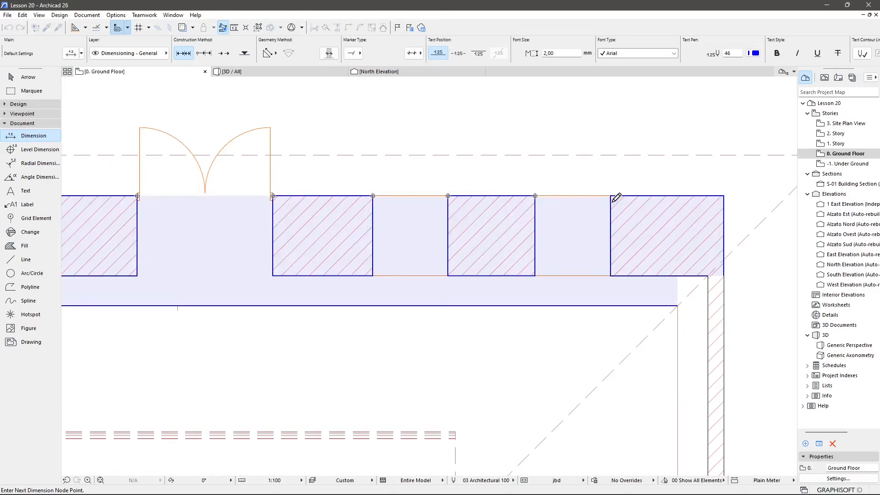
left_click(723, 194)
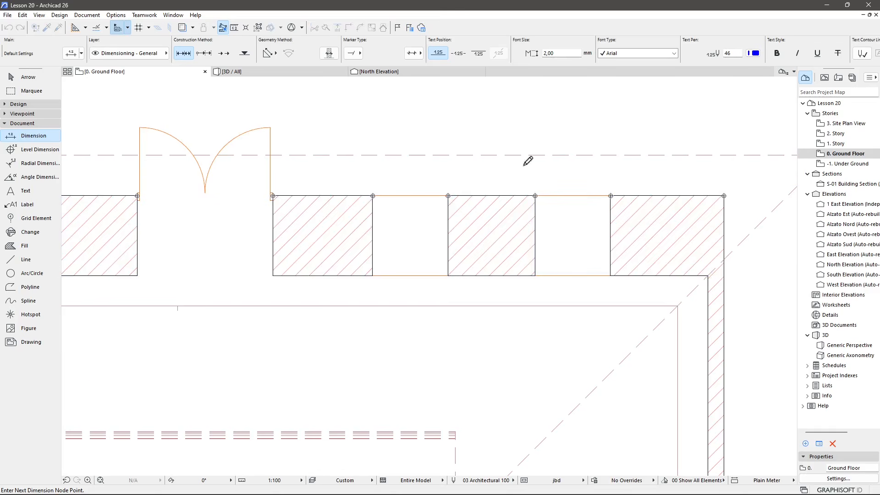
scroll(524, 165, "down", 2)
middle_click_drag(360, 200, 428, 236)
right_click(459, 146)
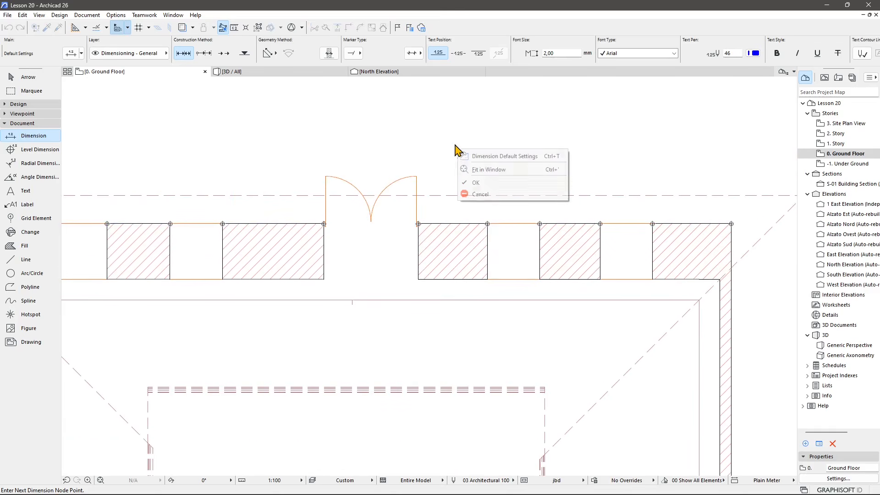
left_click(479, 182)
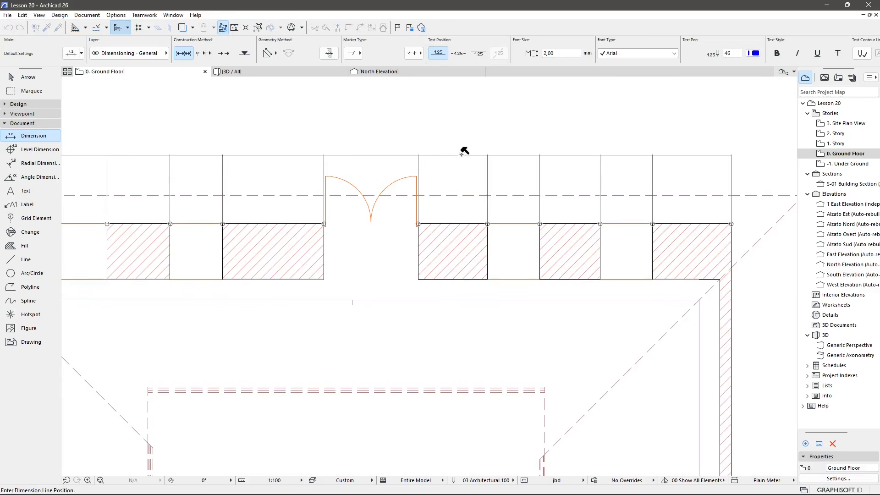
scroll(464, 150, "down", 1)
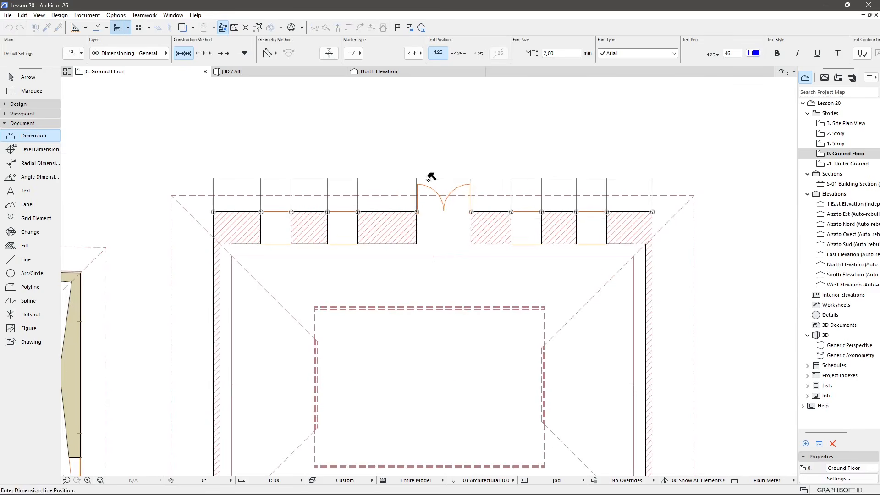
left_click(435, 147)
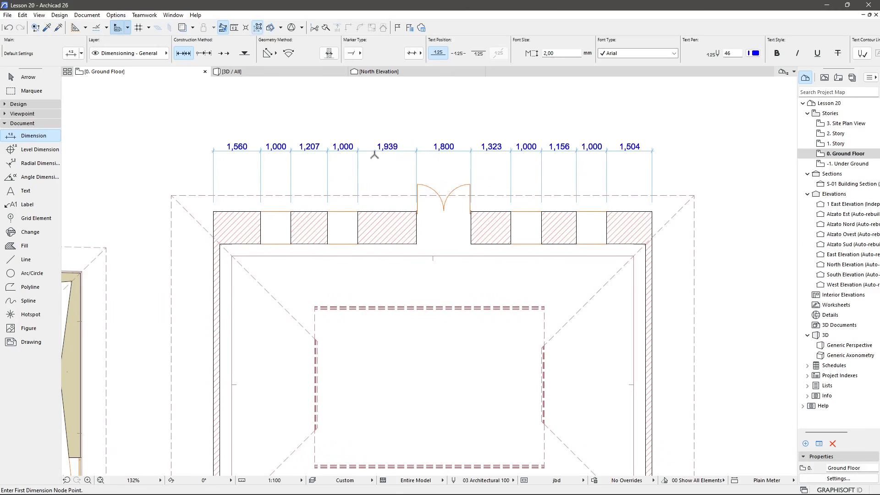
Add a vertical dimension along the retaining wall's side from its top corner to its bottom corner.
middle_click_drag(398, 338, 508, 236)
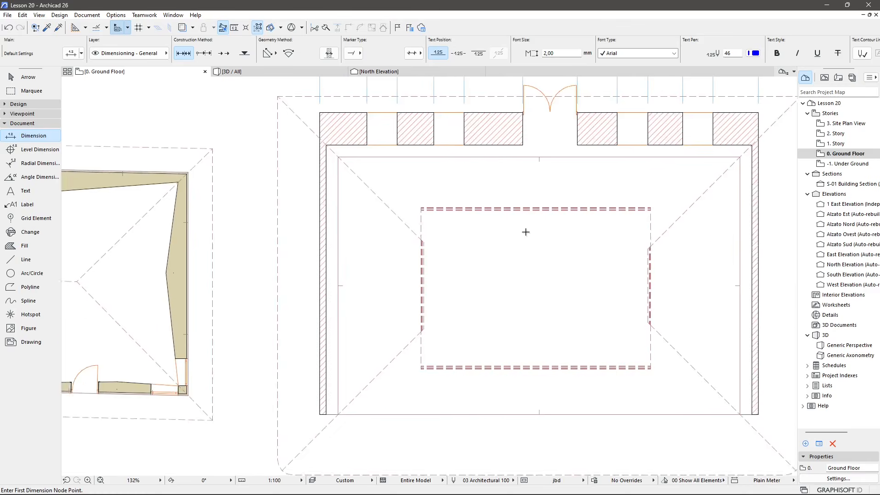
scroll(526, 233, "down", 1)
scroll(372, 168, "up", 3)
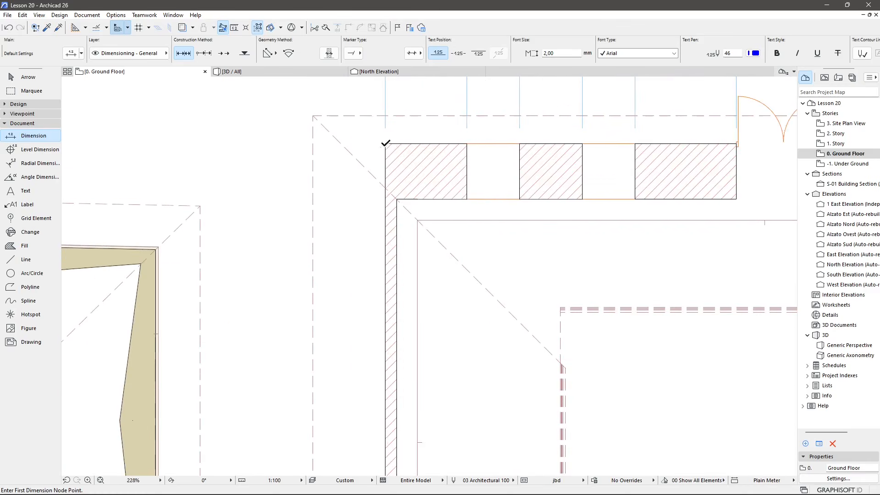
left_click(388, 141)
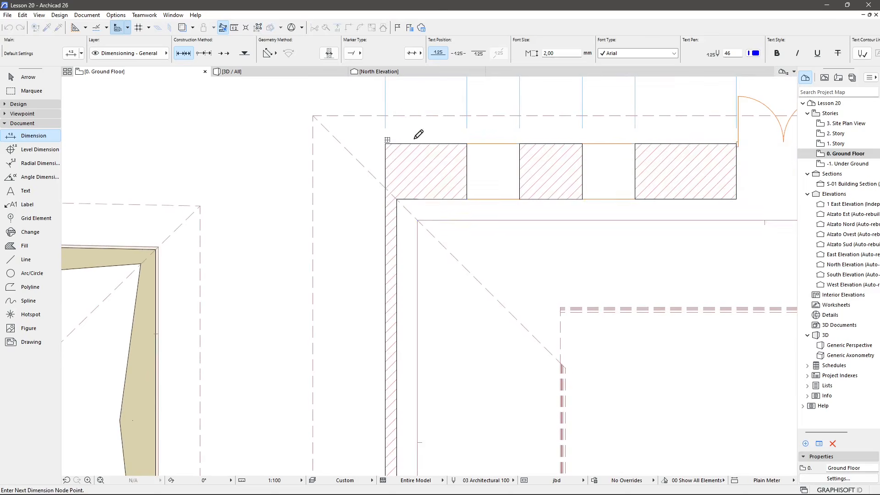
scroll(402, 137, "up", 2)
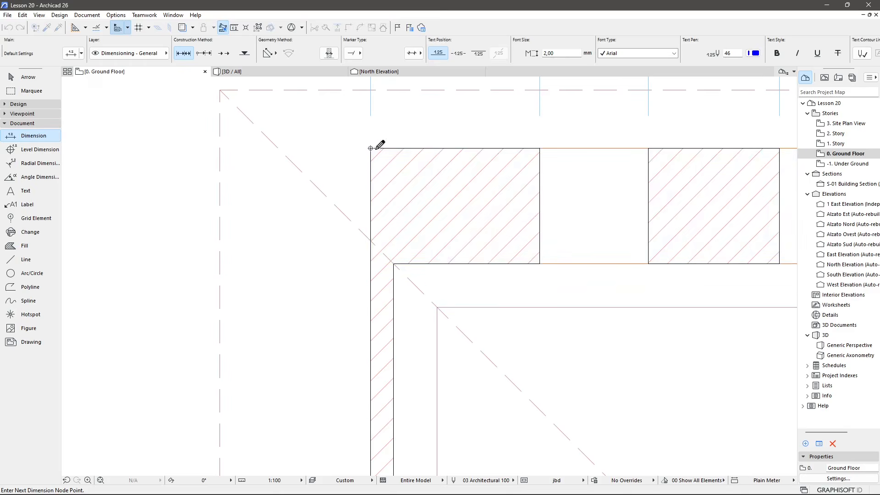
scroll(380, 150, "down", 3)
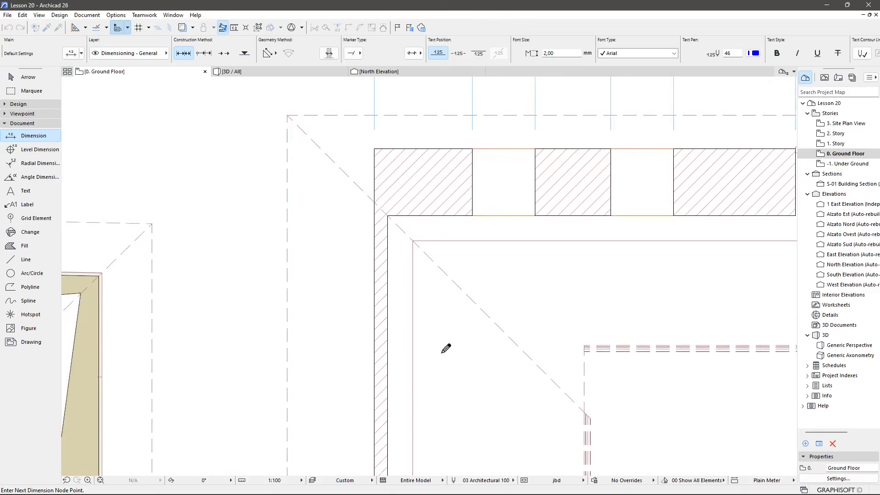
scroll(445, 231, "down", 1)
middle_click_drag(442, 354, 441, 122)
scroll(444, 231, "down", 1)
scroll(427, 320, "up", 3)
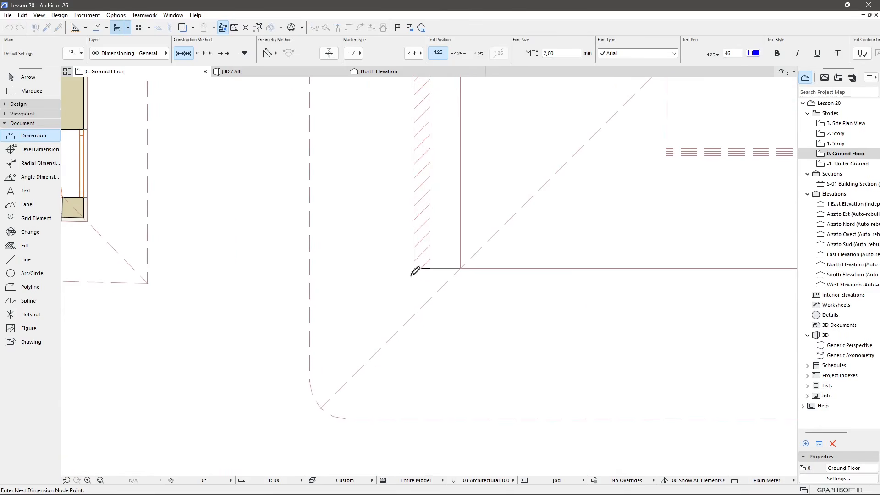
scroll(435, 312, "down", 2)
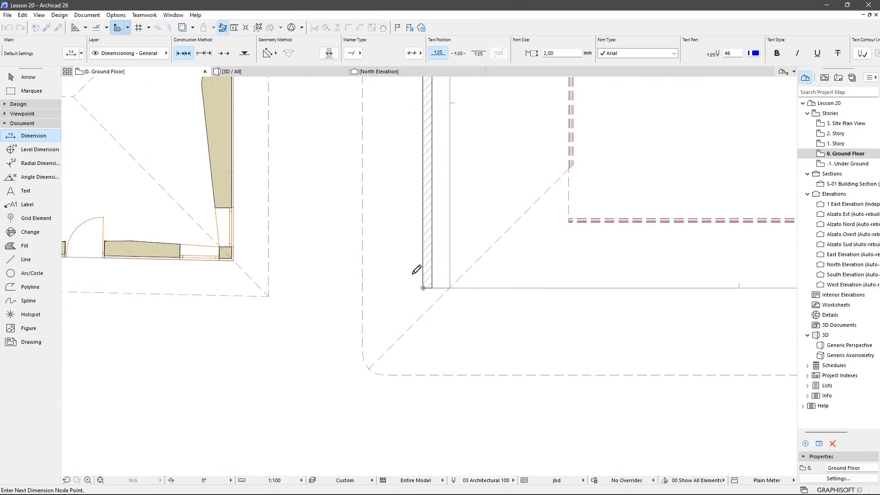
middle_click_drag(402, 282, 428, 304)
double_click(342, 200)
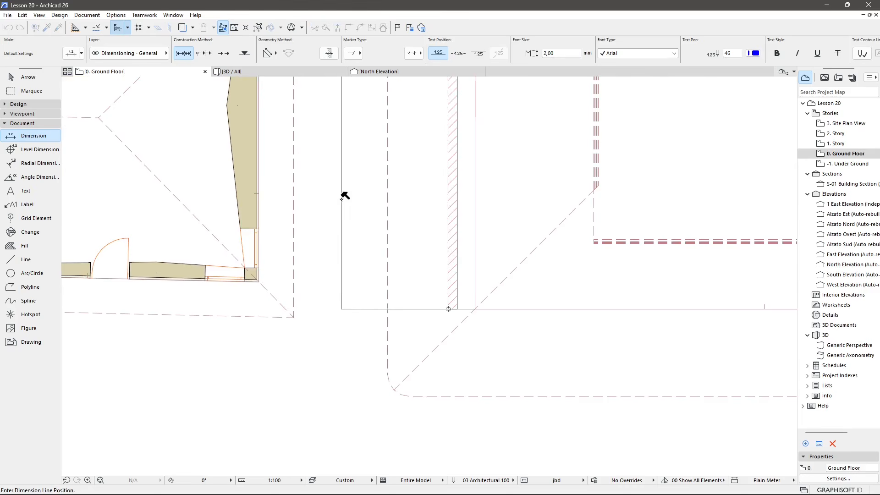
middle_click_drag(383, 203, 386, 332)
scroll(372, 297, "down", 1)
left_click(365, 246)
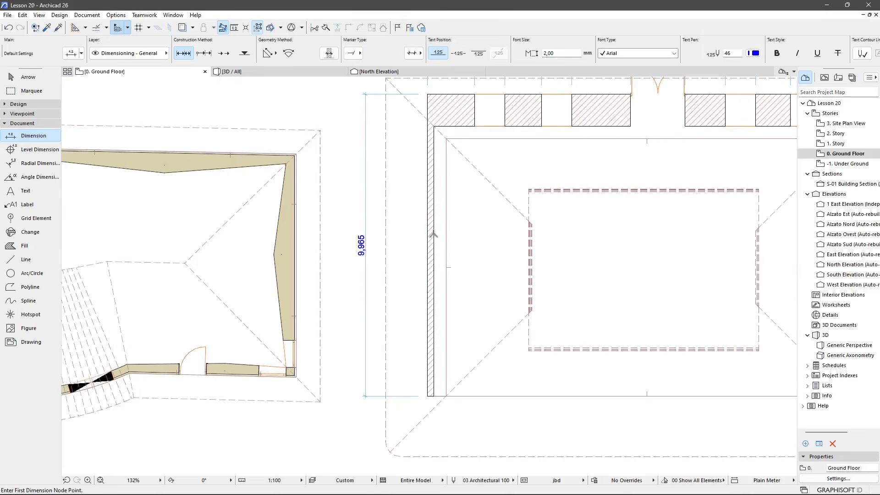
Delete the zone labels of Open Space, Camera da Letto, Bagno 1, Bagno 2 and Cameretta in the building plan.
scroll(434, 235, "down", 3)
key("Escape")
middle_click_drag(275, 306, 579, 138)
middle_click_drag(524, 384, 434, 277)
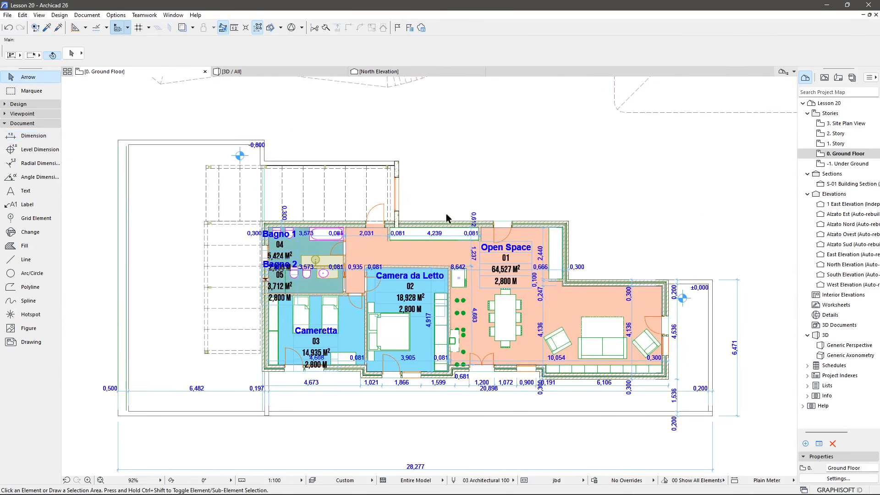
scroll(516, 266, "up", 1)
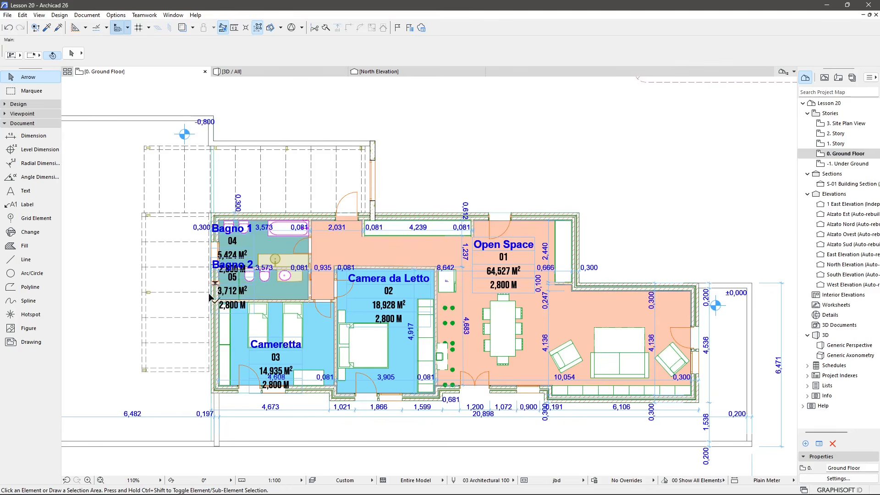
left_click(515, 251)
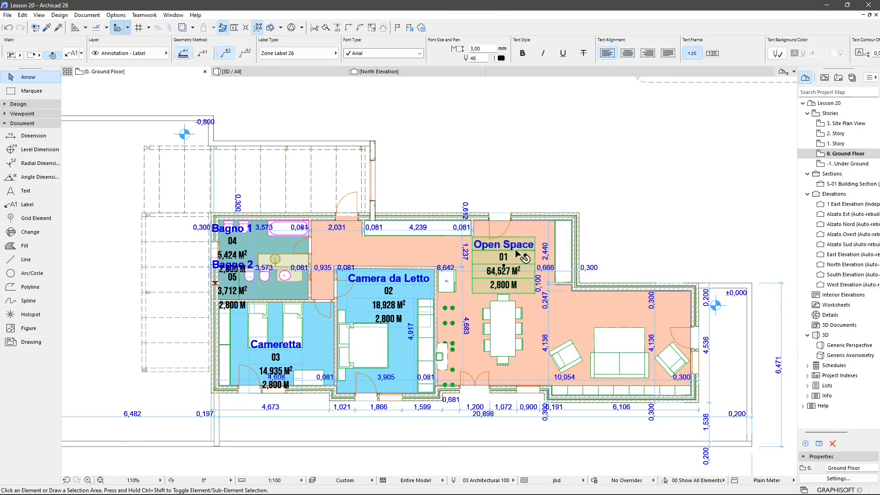
key("Delete")
left_click(397, 286)
key("Delete")
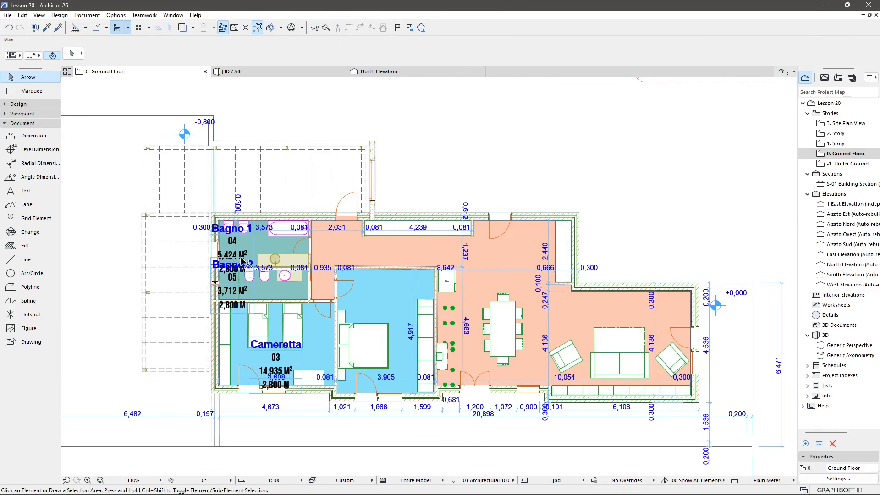
left_click(246, 256)
key("Delete")
left_click(242, 274)
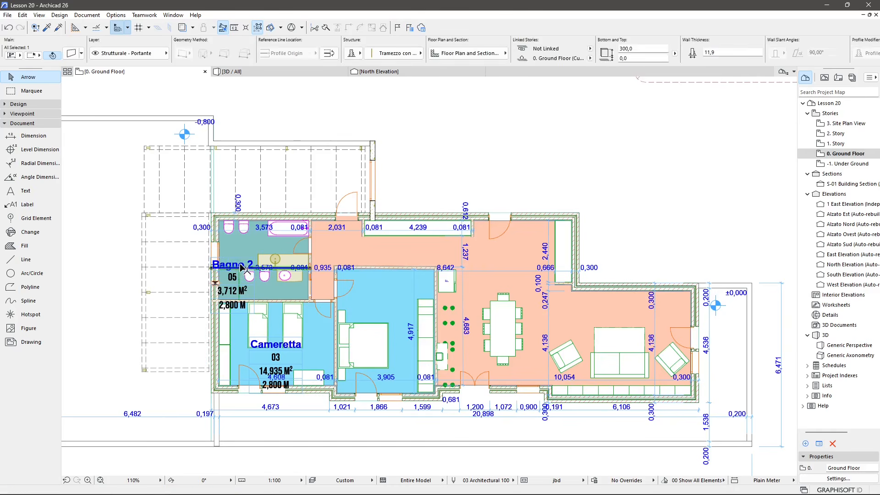
key("Delete")
left_click(275, 350)
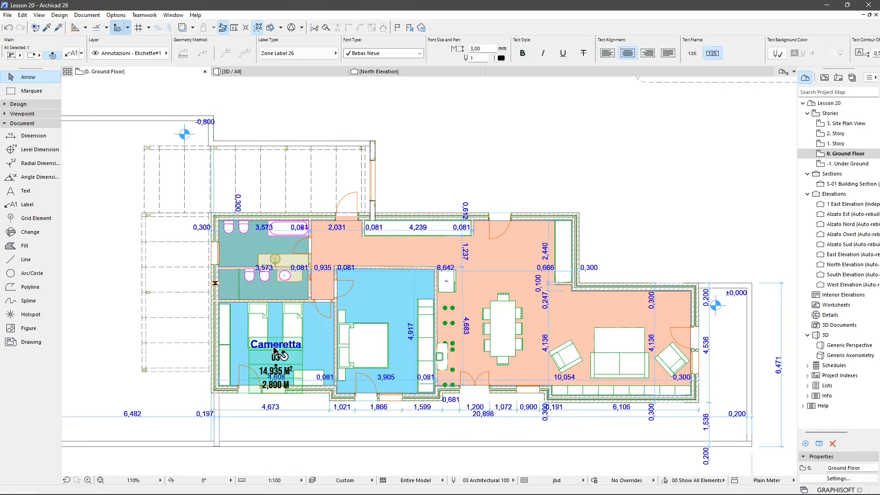
key("Delete")
Delete the Open Space, Camera da Letto, Cameretta, Bagno 1 and Bagno 2 zones from the floor plan.
key("ctrl+a")
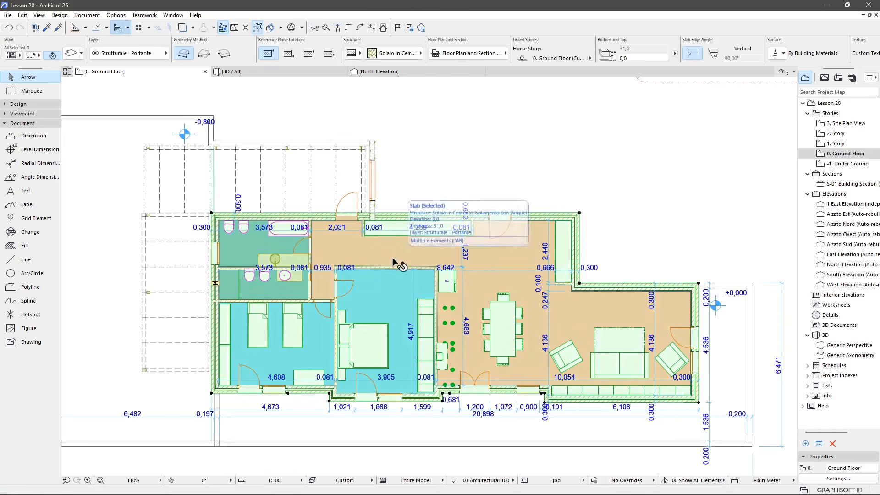
key("Escape")
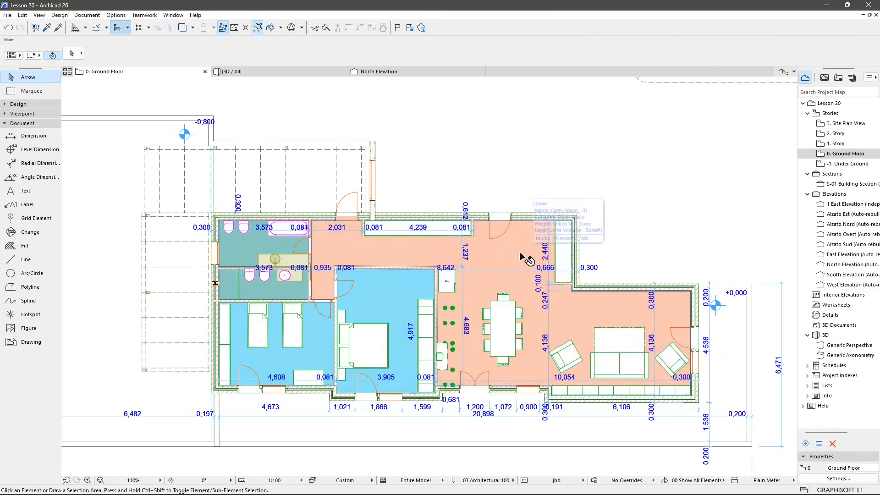
left_click(522, 257)
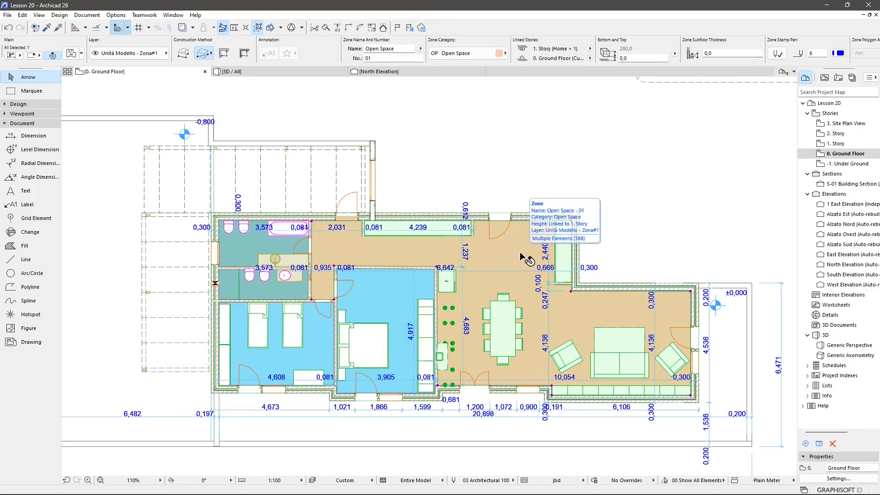
key("Delete")
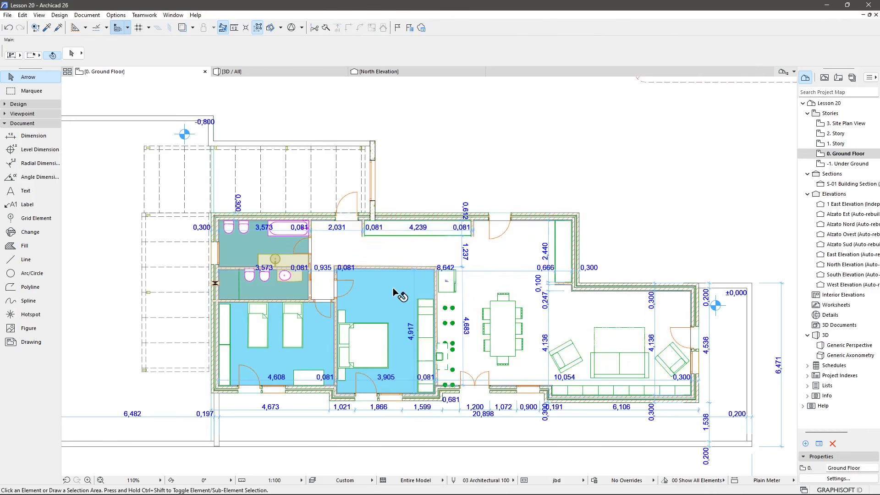
left_click(393, 292)
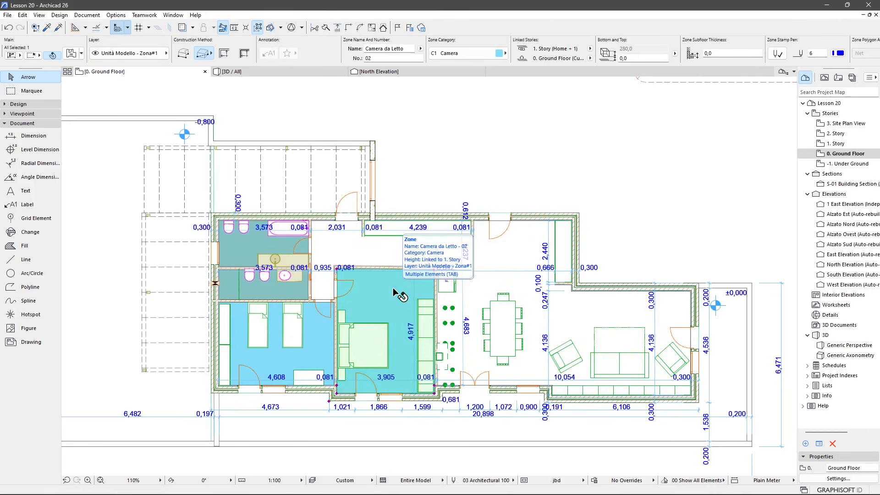
key("Delete")
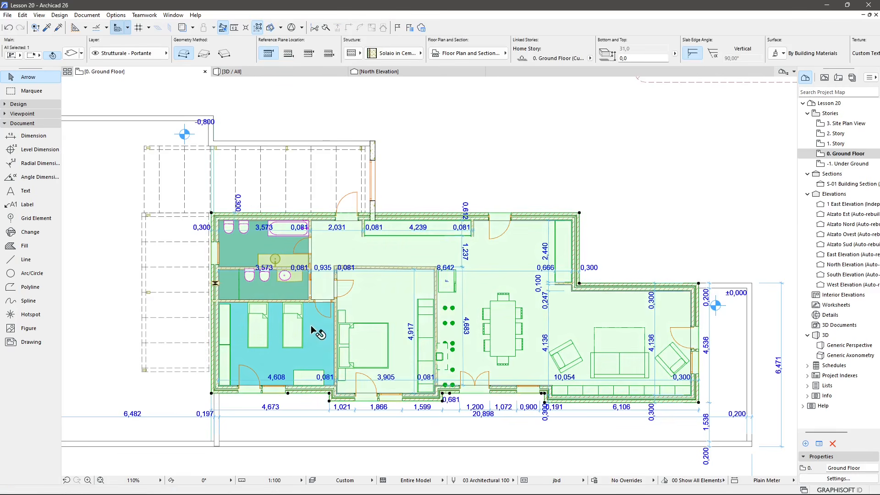
left_click(312, 327)
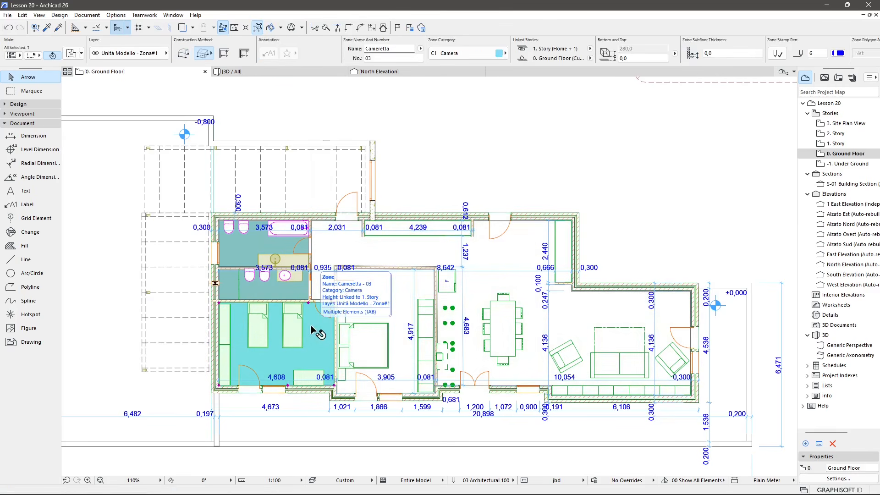
key("Delete")
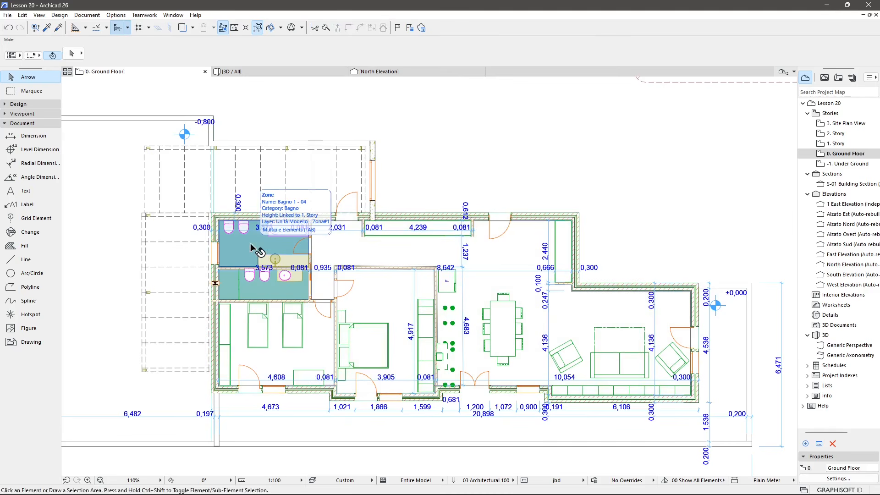
left_click(251, 245)
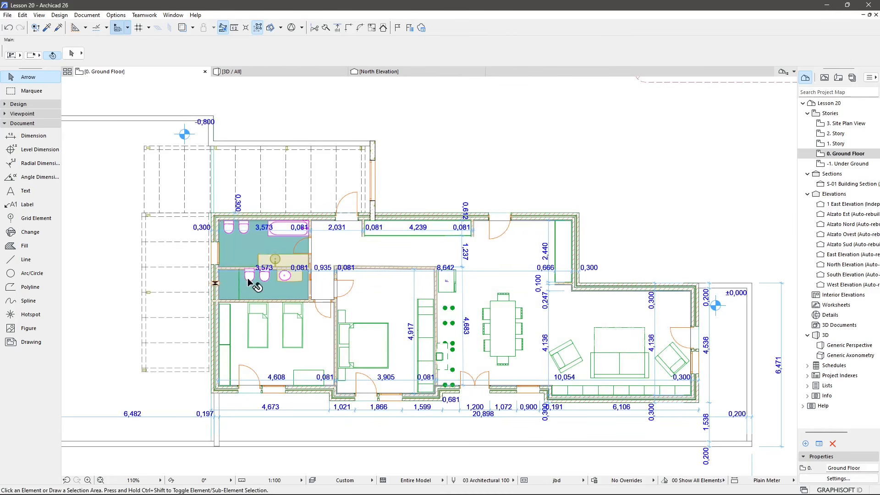
left_click(255, 289)
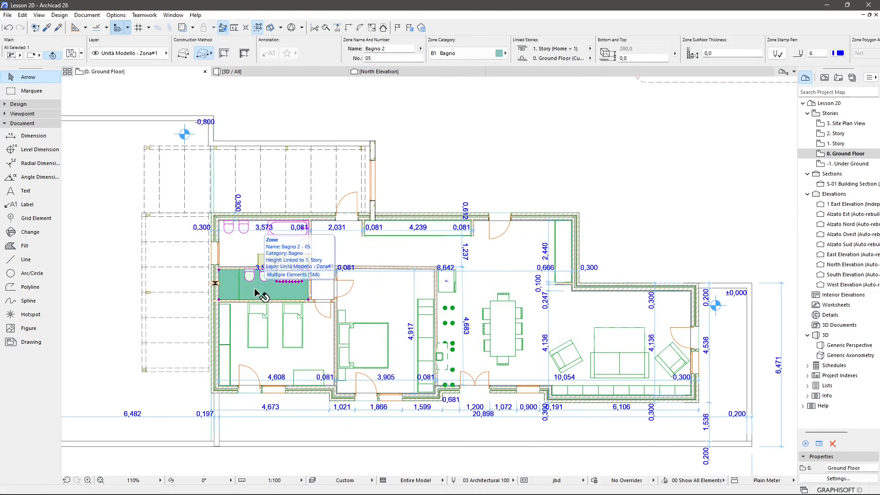
key("Delete")
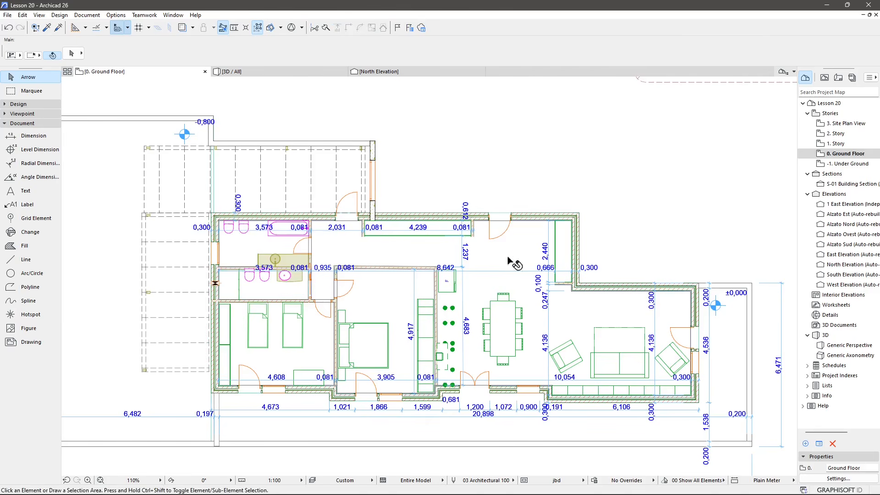
With the Dimension favorite, dimension the middle enclosure's top wall from its kink to the inner corner.
scroll(435, 365, "down", 3)
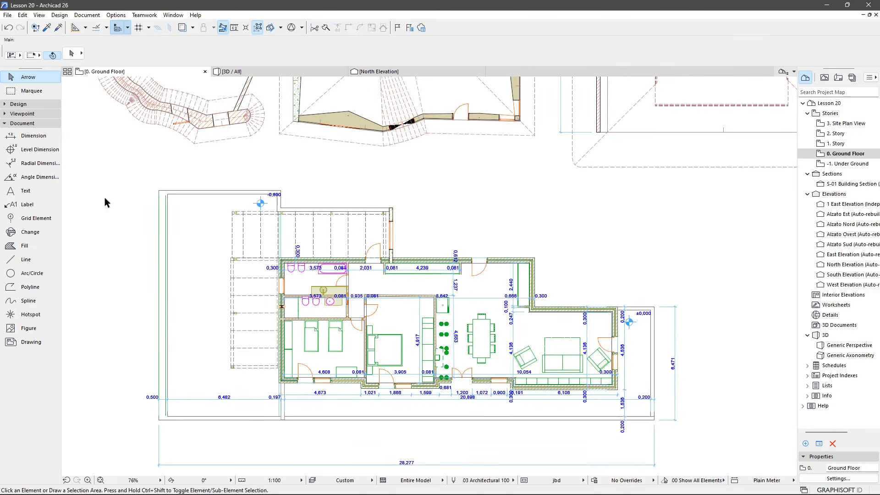
middle_click_drag(314, 212, 326, 232)
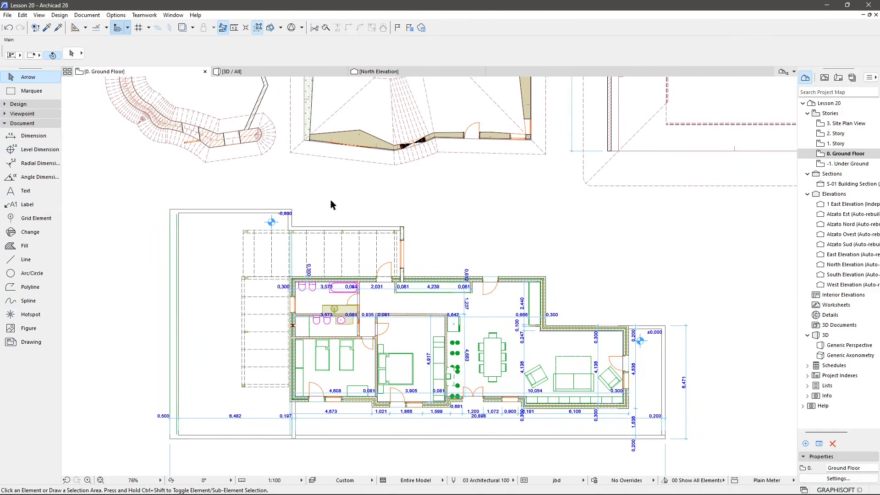
scroll(333, 206, "down", 2)
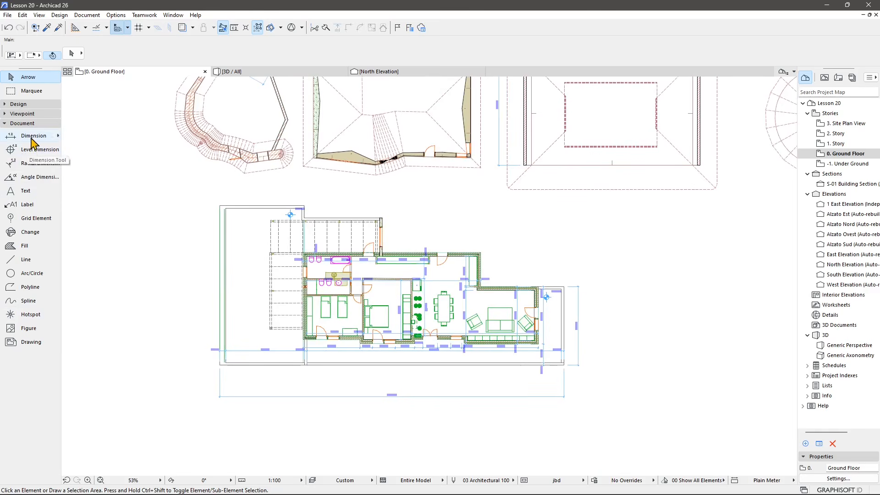
left_click(51, 136)
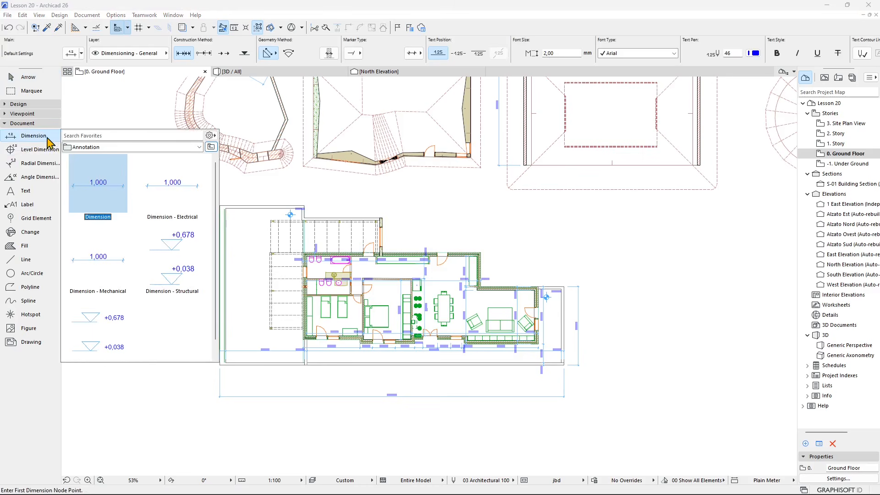
double_click(112, 181)
middle_click_drag(414, 126, 398, 238)
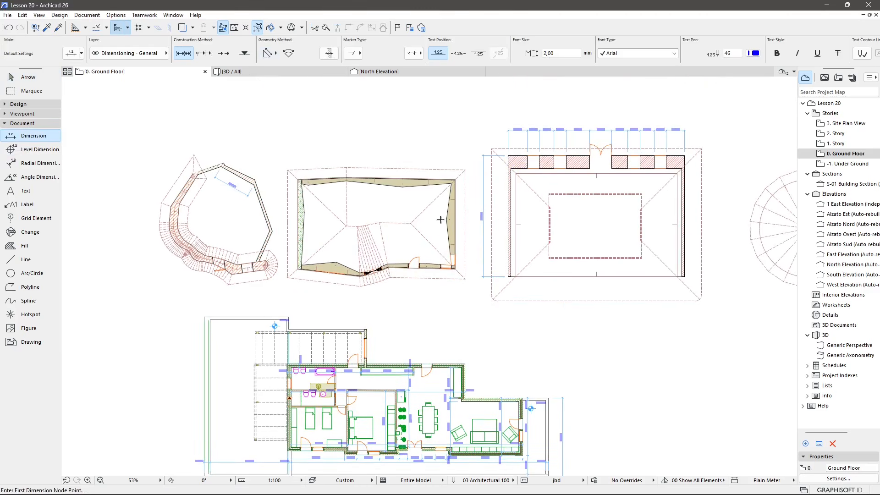
scroll(411, 184, "up", 5)
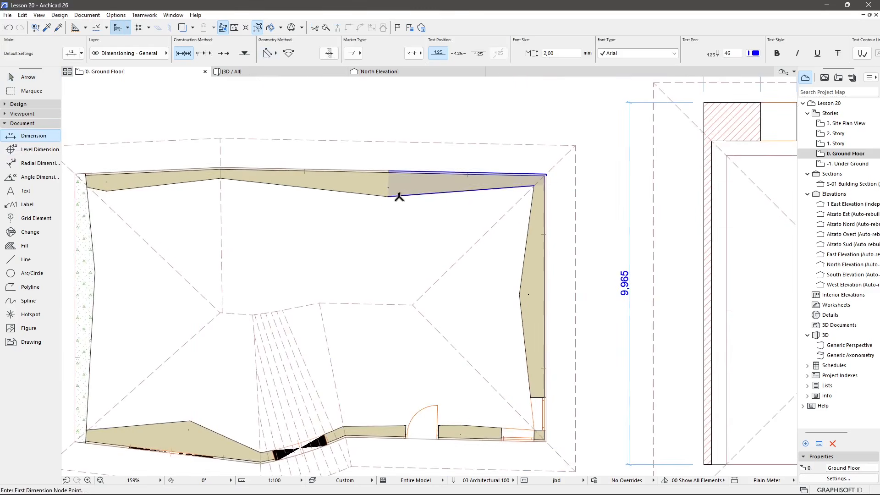
scroll(550, 187, "up", 1)
scroll(550, 187, "up", 2)
left_click(523, 184)
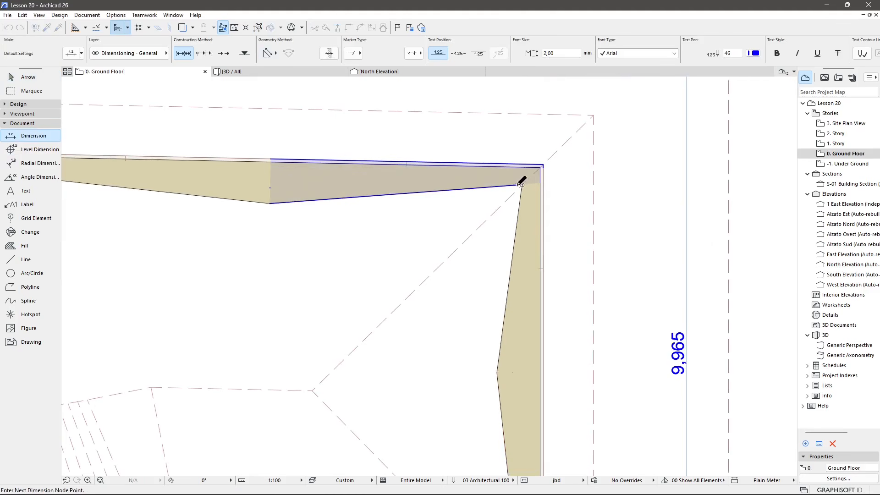
left_click(270, 203)
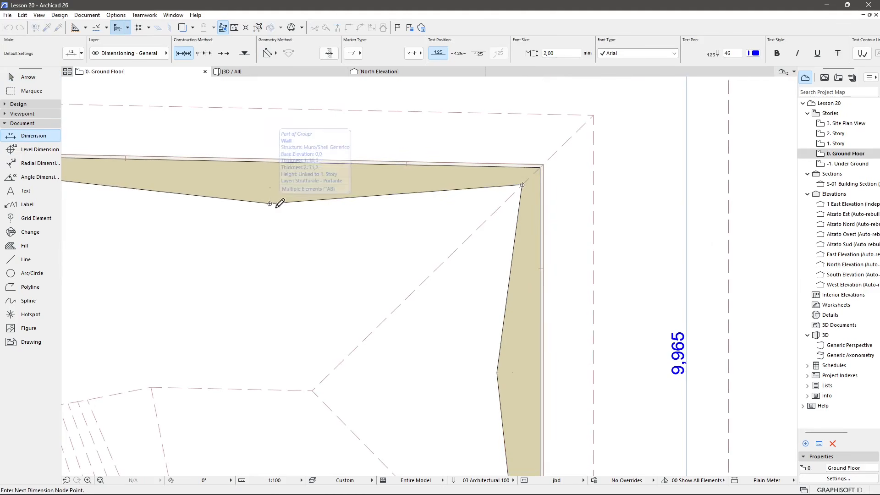
double_click(339, 223)
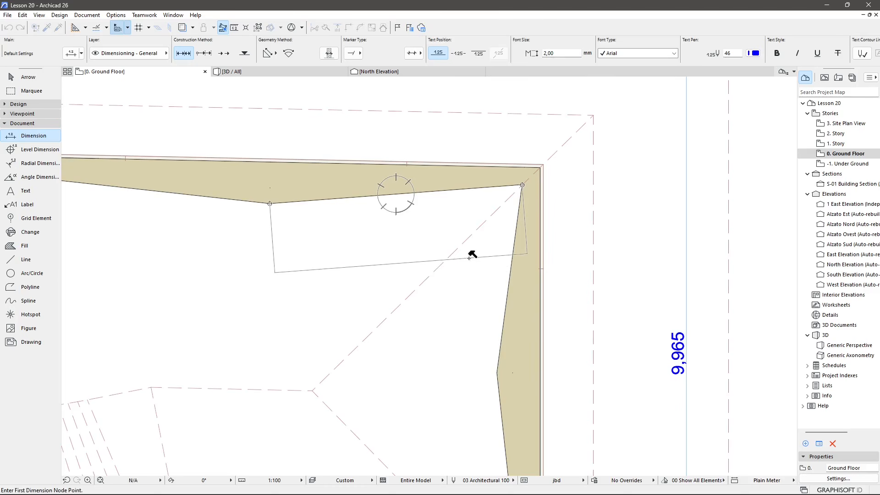
left_click(469, 258)
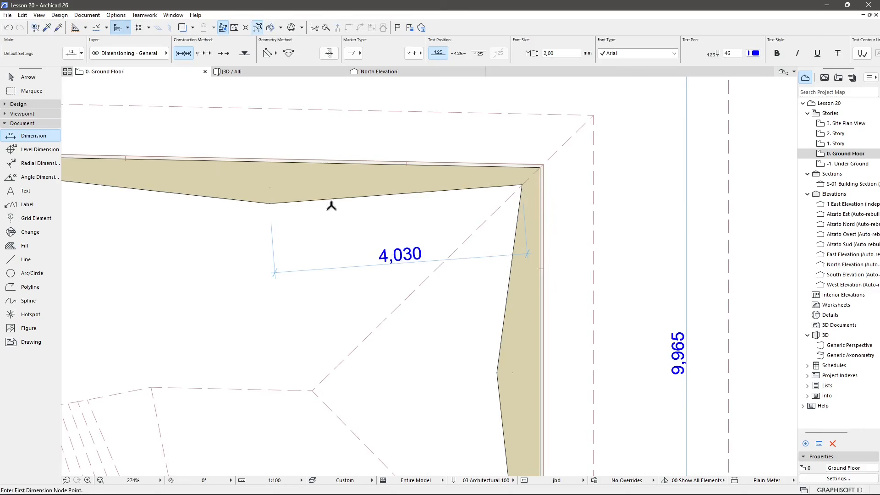
key("Escape")
With the Level Dimension - Top favorite, place a level dimension on the terrain mesh north of the building.
scroll(356, 304, "down", 3)
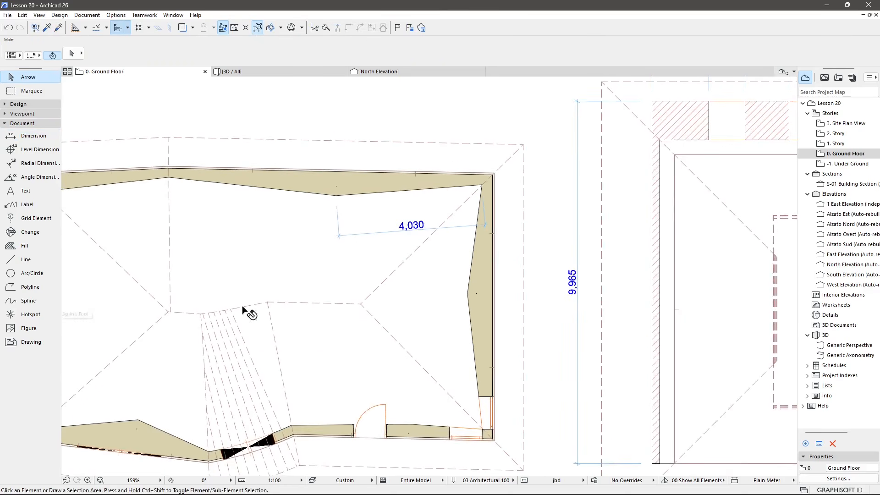
middle_click_drag(242, 306, 323, 308)
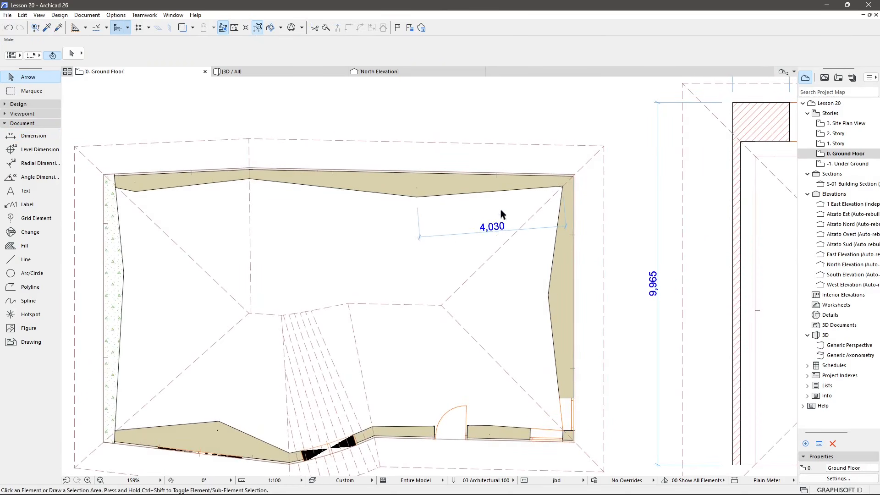
scroll(361, 271, "down", 3)
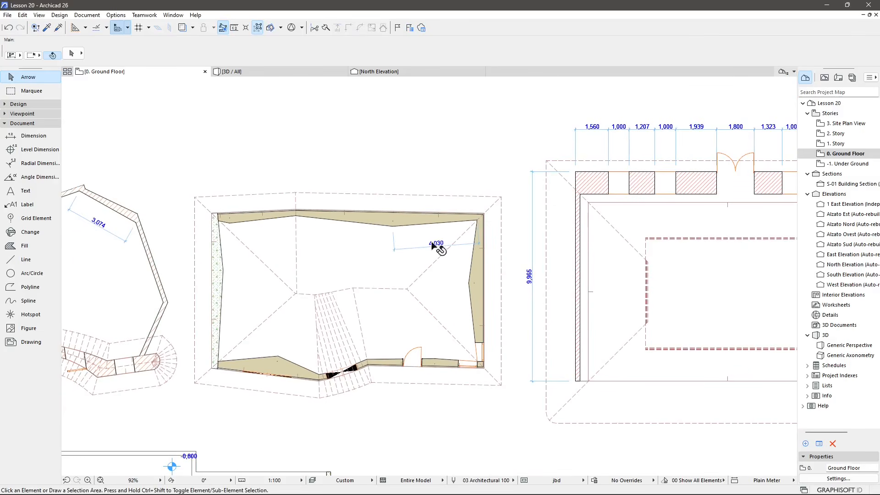
scroll(438, 250, "up", 2)
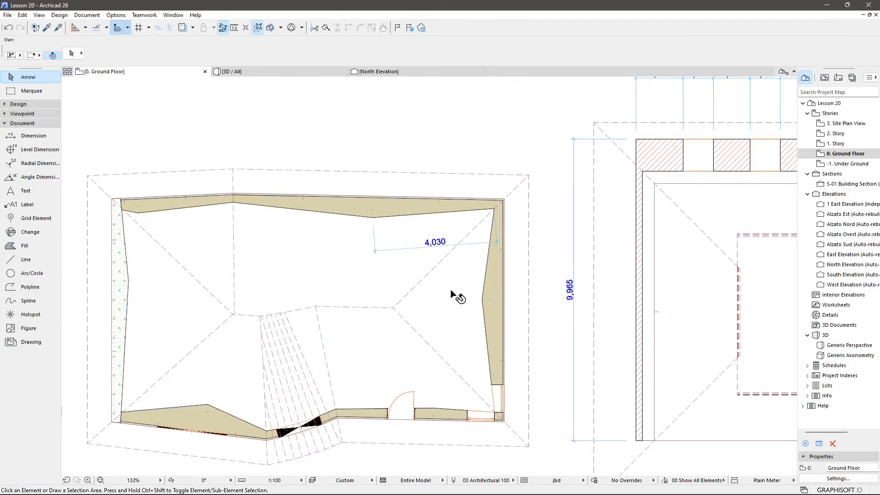
scroll(450, 292, "down", 3)
middle_click_drag(425, 334, 449, 252)
scroll(450, 253, "down", 2)
middle_click_drag(482, 338, 487, 260)
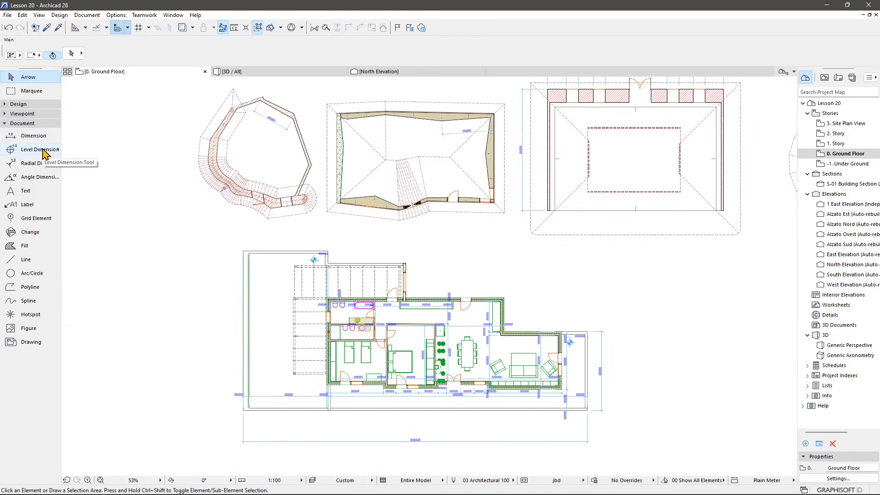
right_click(59, 154)
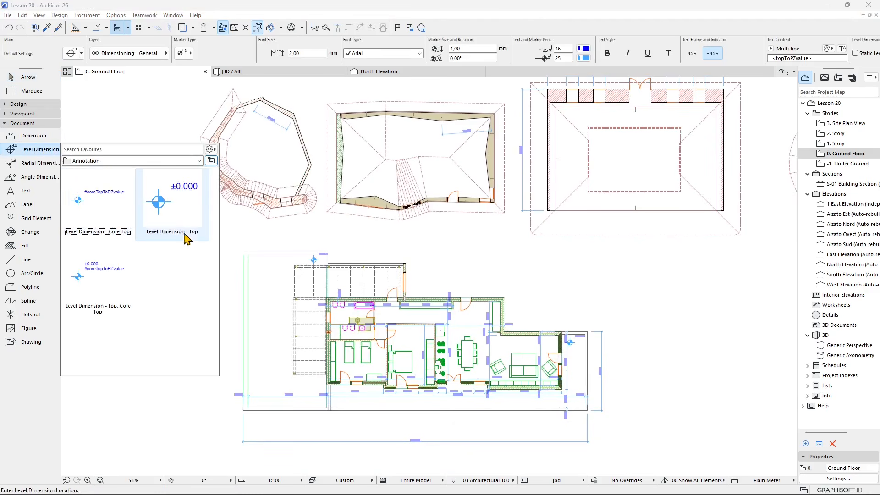
double_click(159, 203)
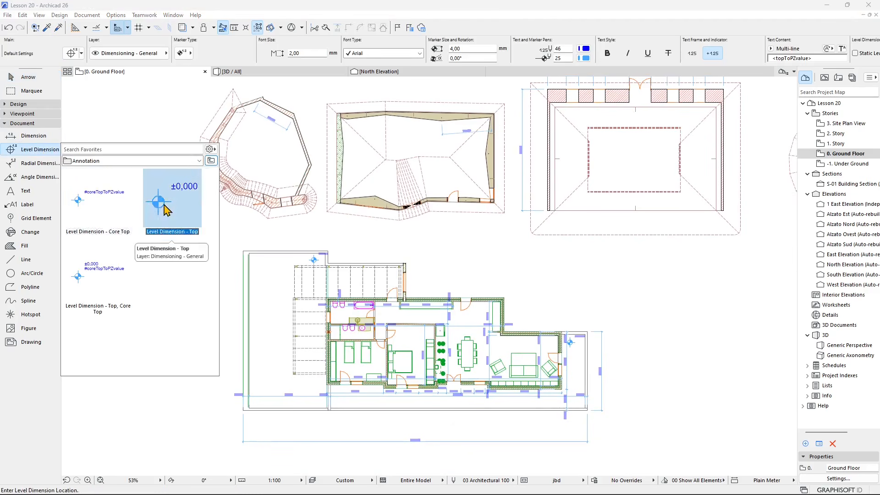
scroll(158, 299, "down", 7)
middle_click_drag(486, 319, 425, 316)
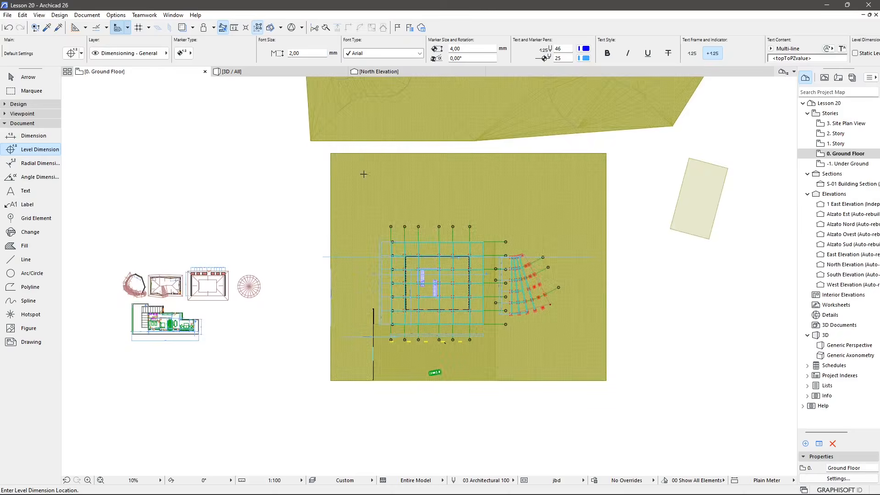
scroll(368, 184, "up", 4)
scroll(367, 220, "up", 5)
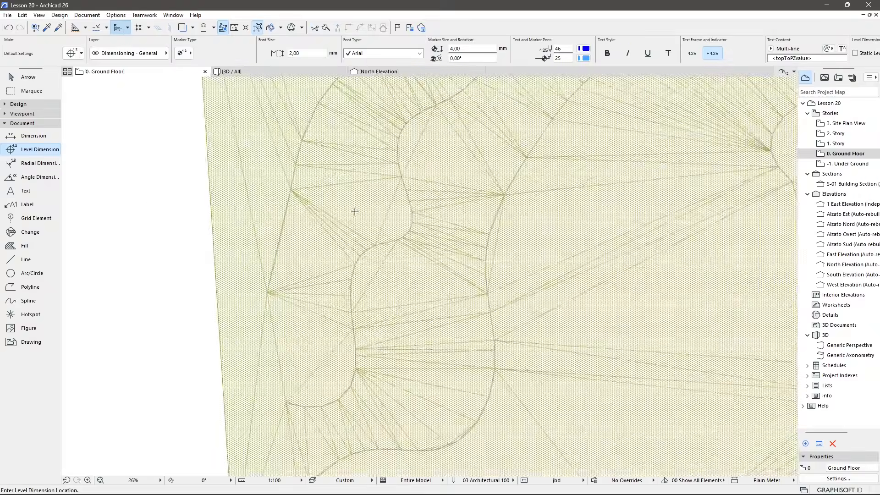
scroll(354, 211, "up", 6)
left_click(364, 202)
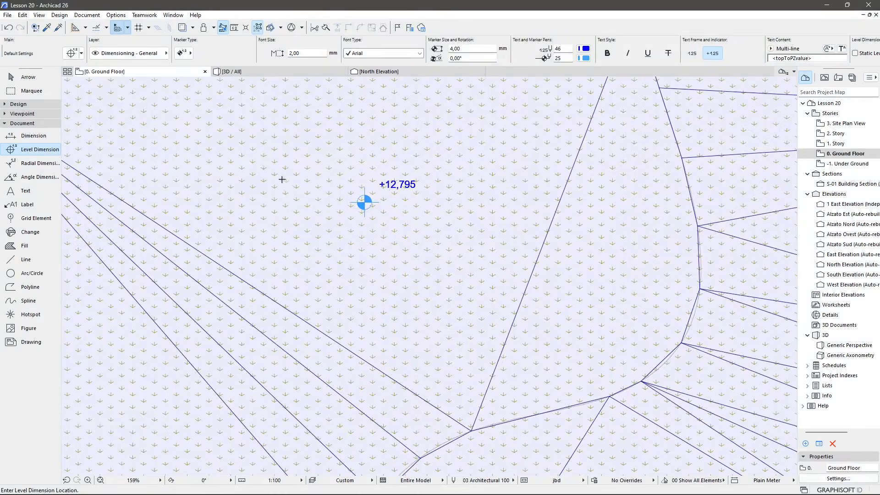
Place two more level dimensions at other points on the terrain mesh.
scroll(266, 193, "down", 6)
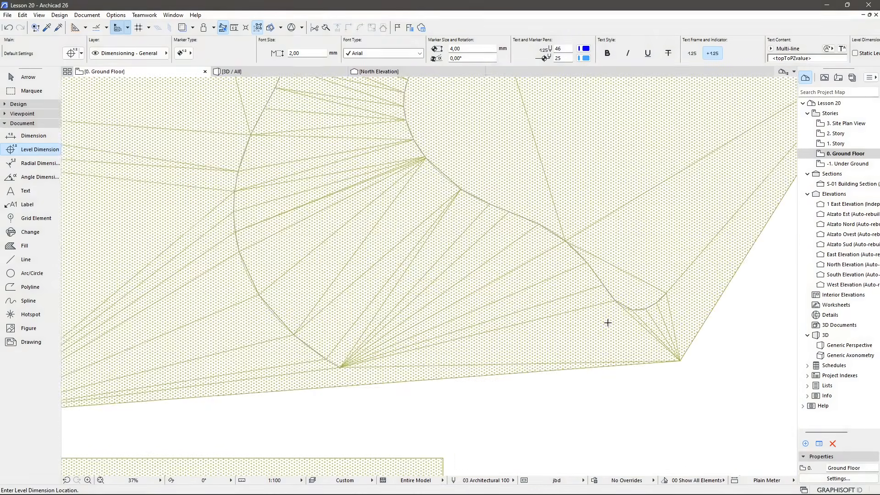
left_click(608, 323)
scroll(615, 344, "up", 5)
scroll(592, 281, "down", 2)
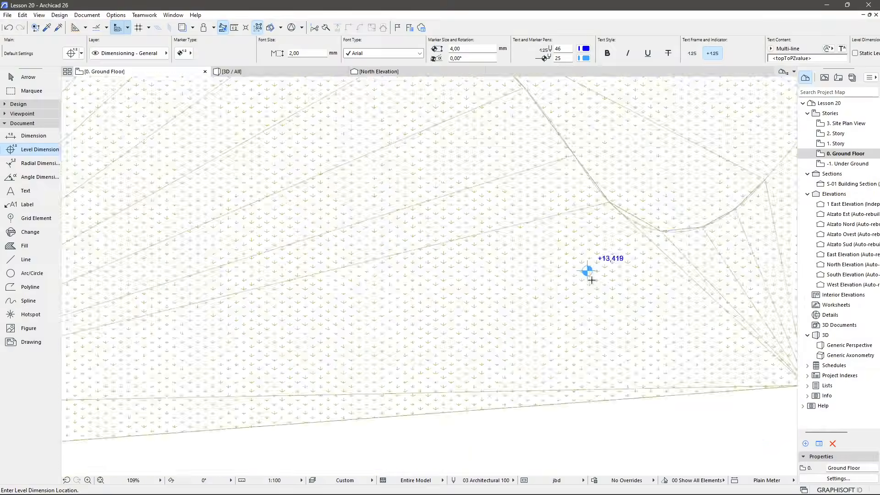
scroll(592, 280, "down", 4)
left_click(383, 125)
Survey the site mesh and the building plan for further level dimension locations.
scroll(413, 147, "up", 3)
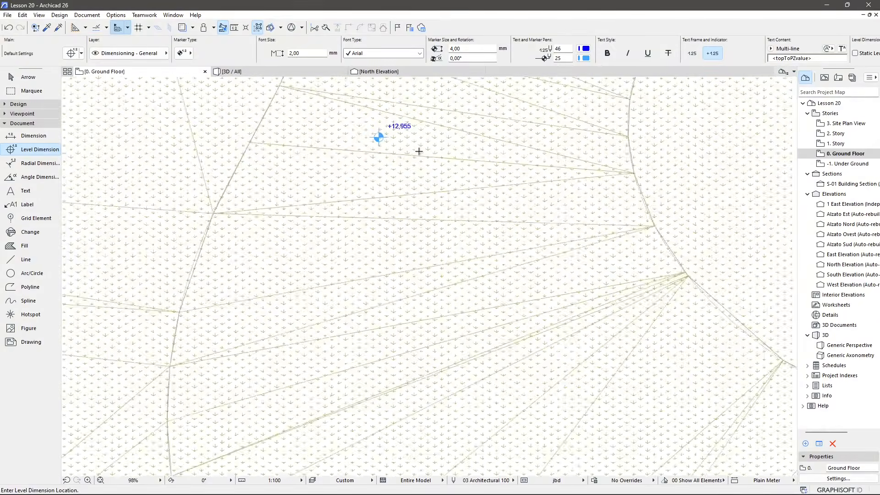
scroll(409, 155, "down", 5)
scroll(410, 156, "down", 4)
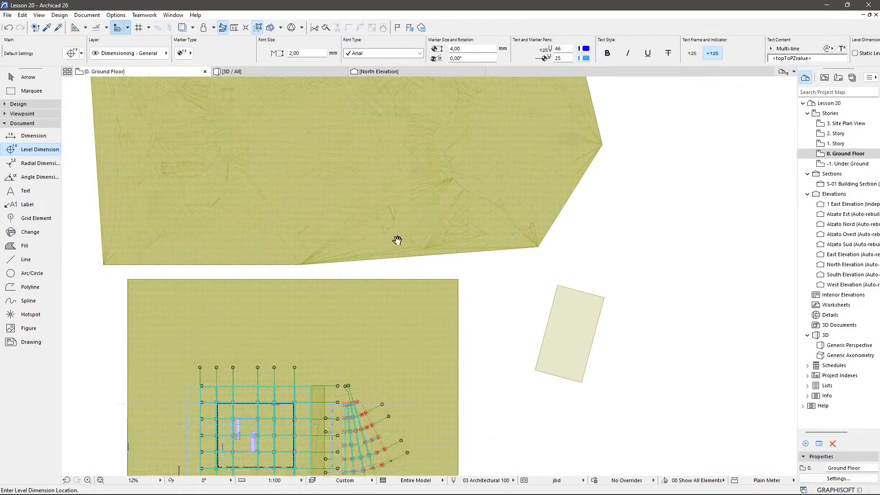
scroll(323, 170, "up", 2)
scroll(308, 167, "up", 7)
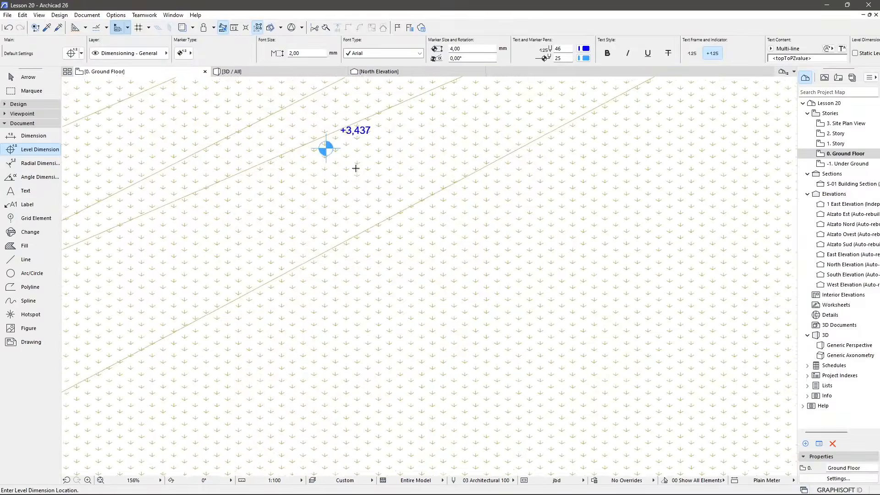
scroll(367, 172, "down", 7)
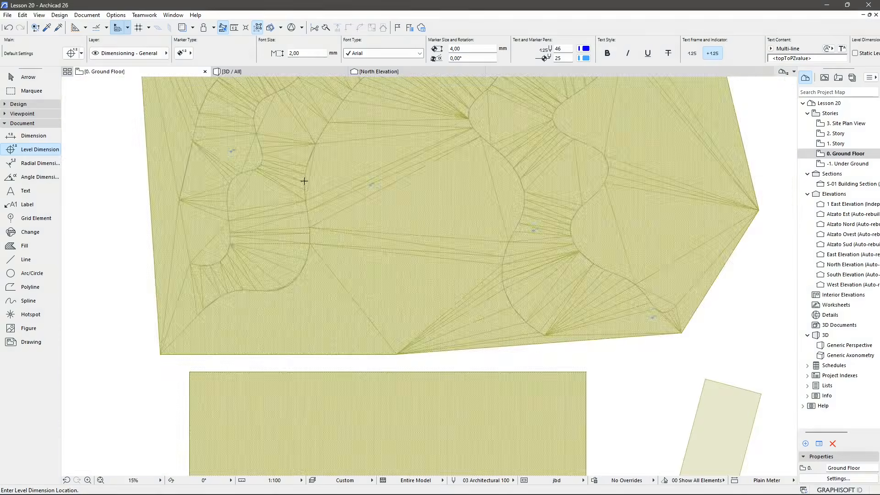
middle_click_drag(395, 289, 407, 139)
middle_click_drag(410, 383, 428, 243)
scroll(500, 256, "up", 8)
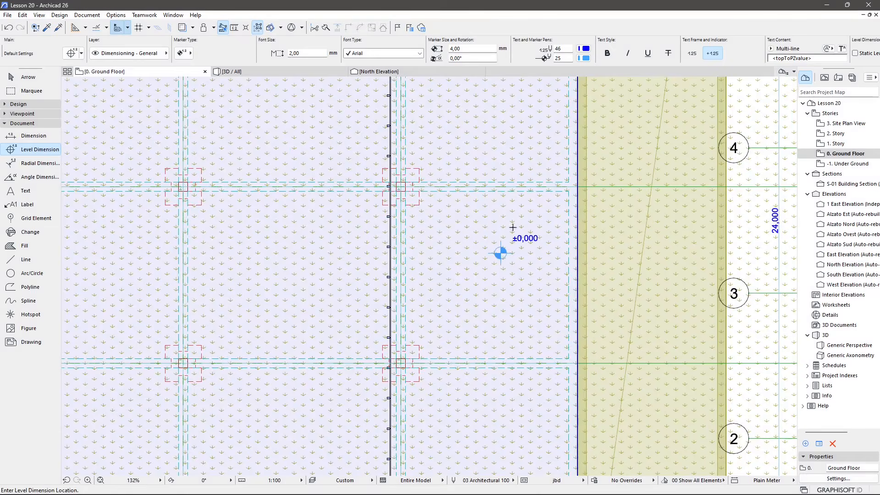
scroll(500, 253, "down", 7)
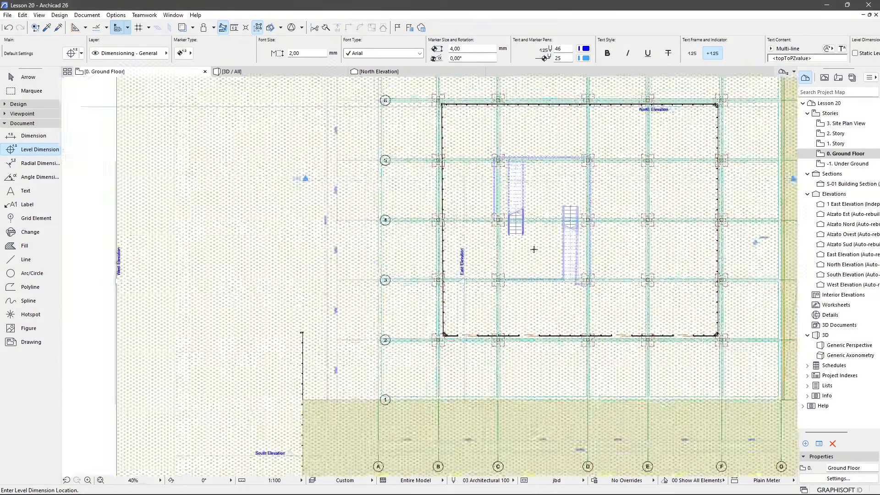
scroll(234, 163, "up", 8)
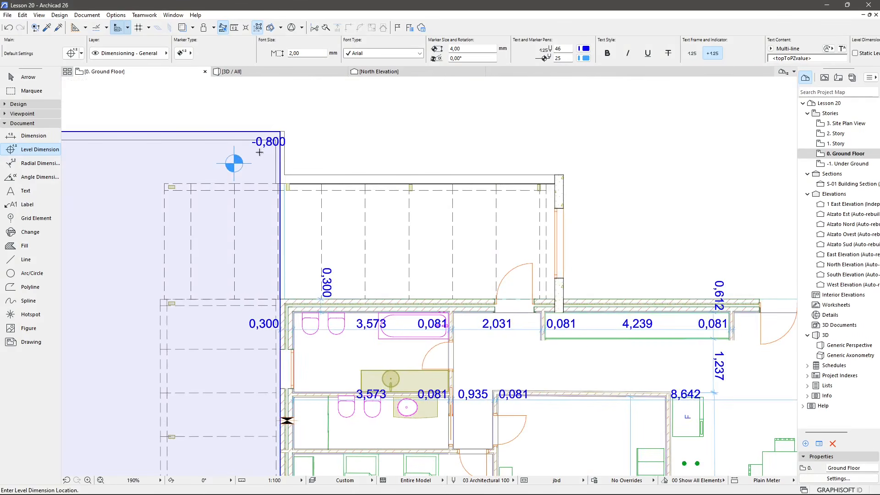
scroll(188, 195, "down", 2)
middle_click_drag(428, 359, 289, 230)
scroll(643, 292, "up", 2)
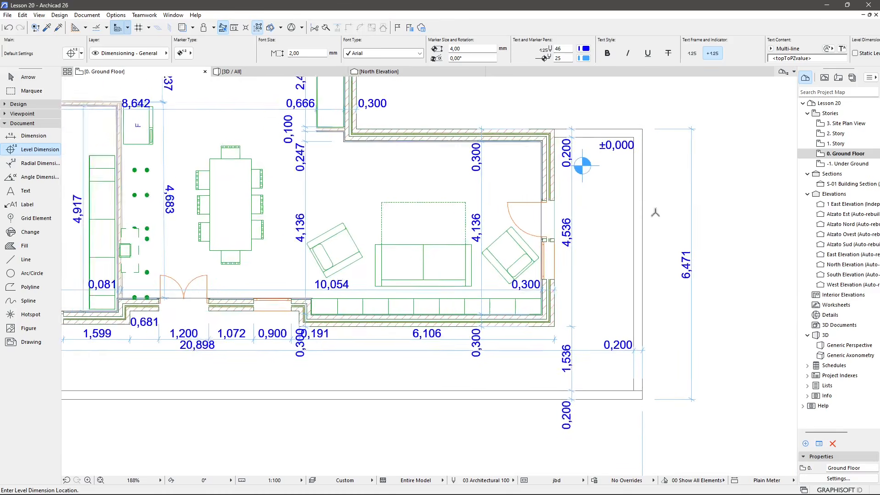
scroll(637, 216, "down", 2)
middle_click_drag(357, 232, 296, 249)
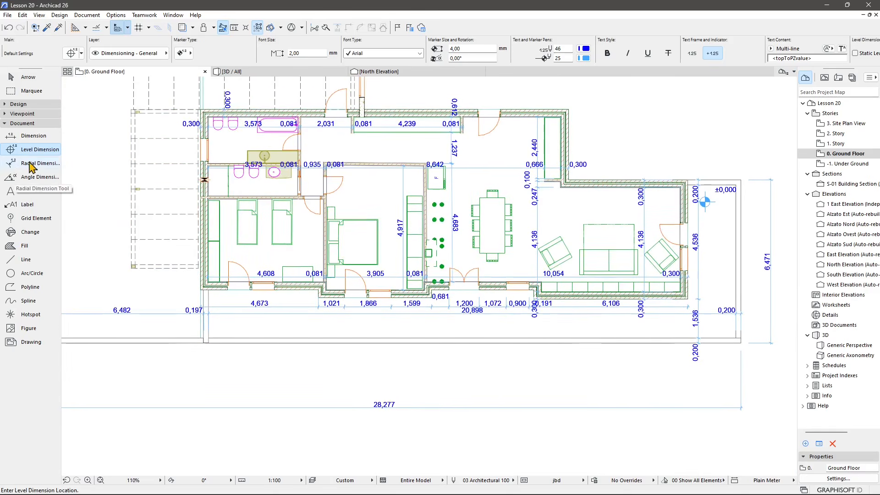
With the Rad. Dimension favorite, dimension the radius of the curved end of the garden stair path.
left_click(55, 150)
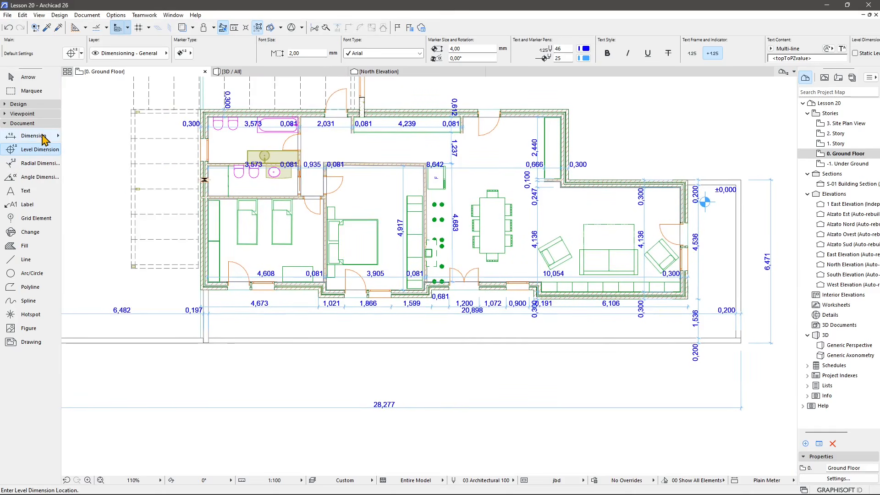
left_click(40, 163)
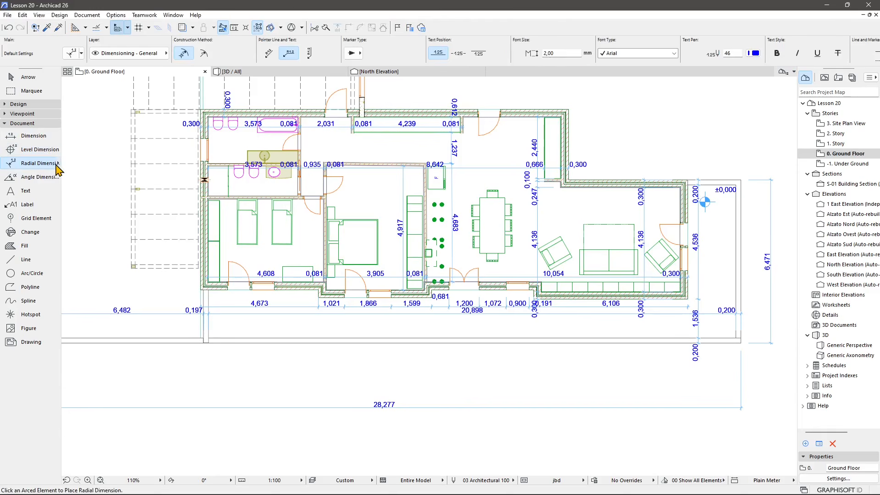
left_click(57, 164)
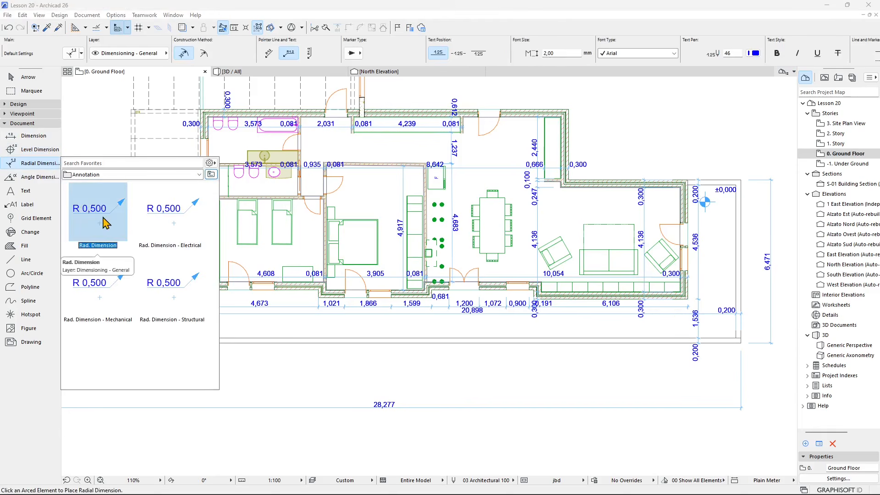
double_click(104, 220)
scroll(273, 357, "down", 3)
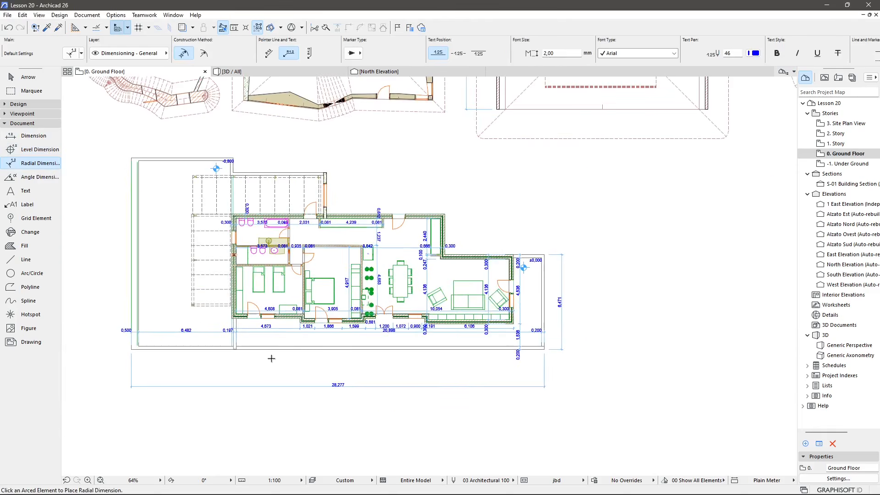
middle_click_drag(530, 135, 477, 283)
middle_click_drag(750, 267, 646, 263)
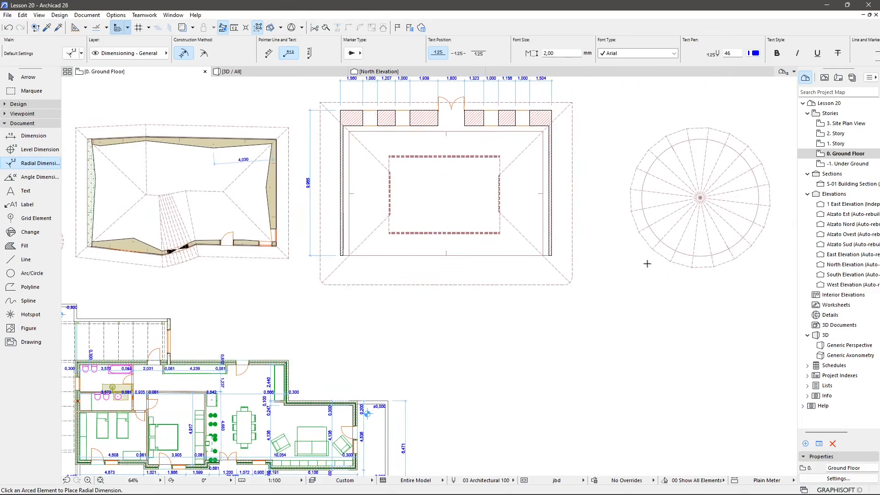
middle_click_drag(700, 222, 562, 234)
scroll(562, 234, "up", 3)
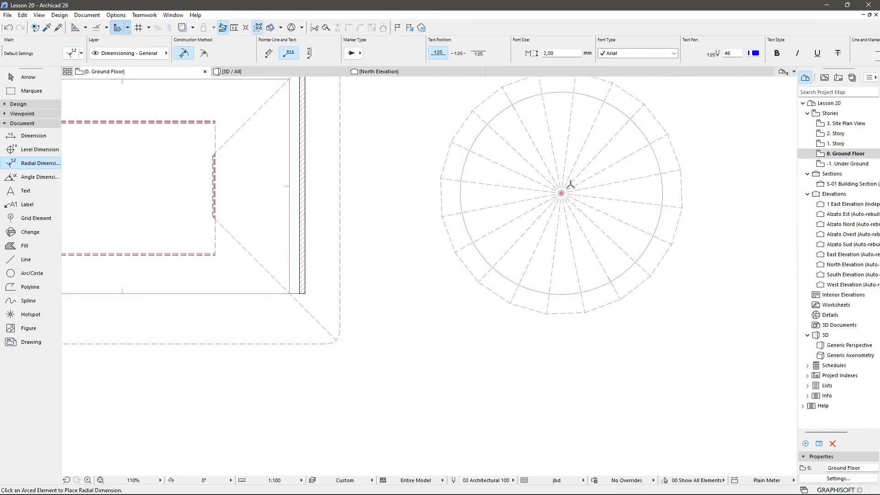
scroll(533, 248, "down", 2)
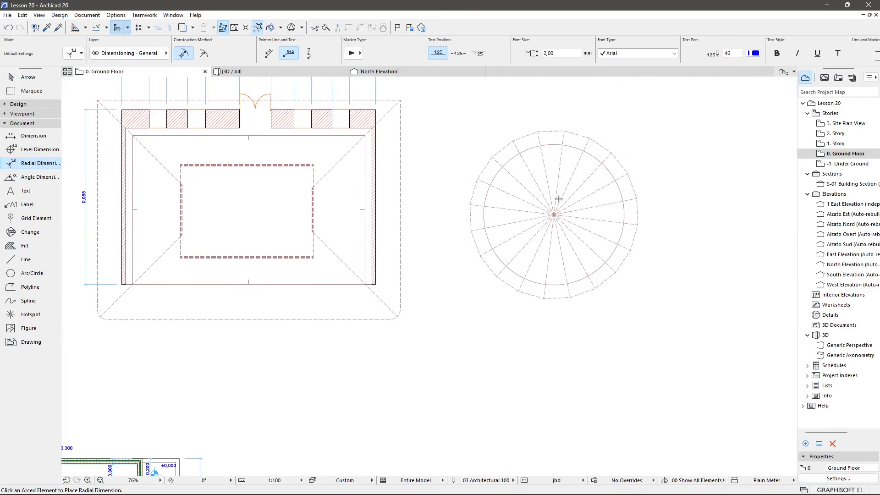
middle_click_drag(323, 294, 736, 297)
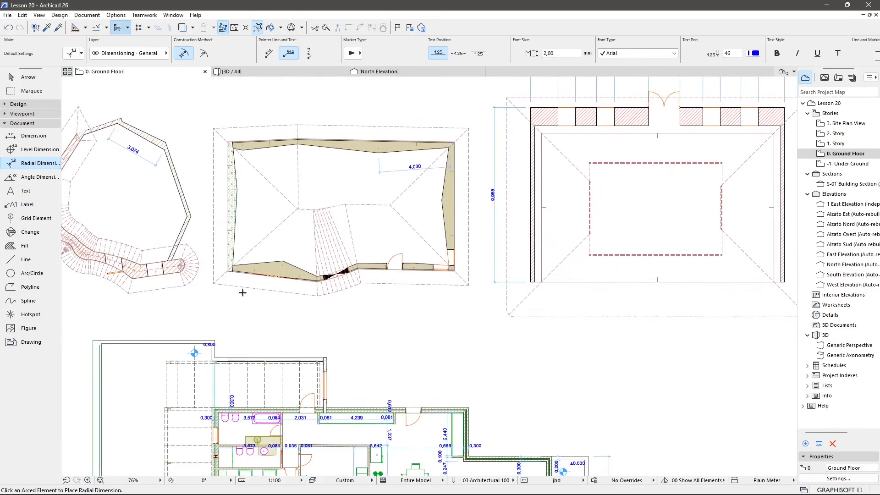
middle_click_drag(246, 293, 505, 293)
scroll(440, 265, "up", 3)
scroll(438, 264, "up", 4)
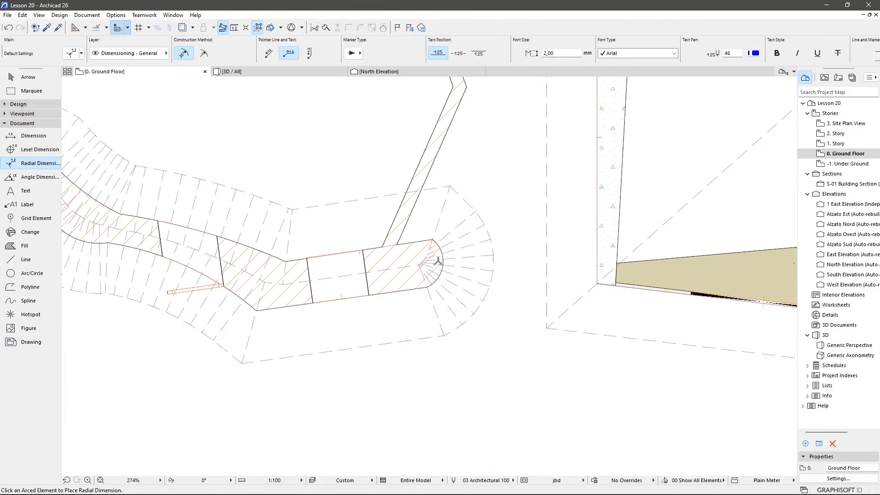
left_click(444, 256)
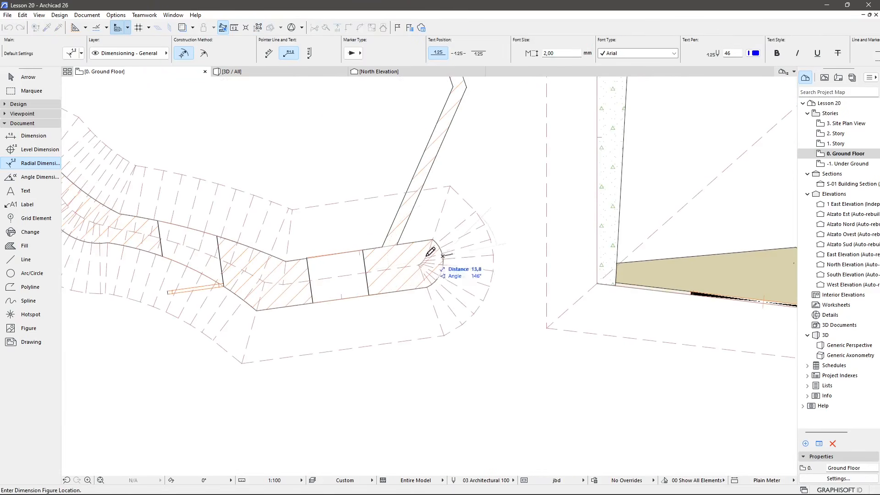
left_click(512, 240)
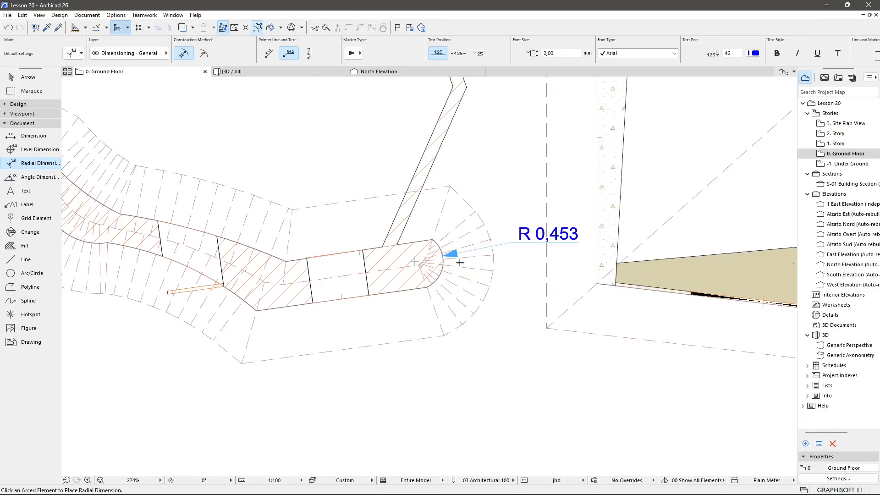